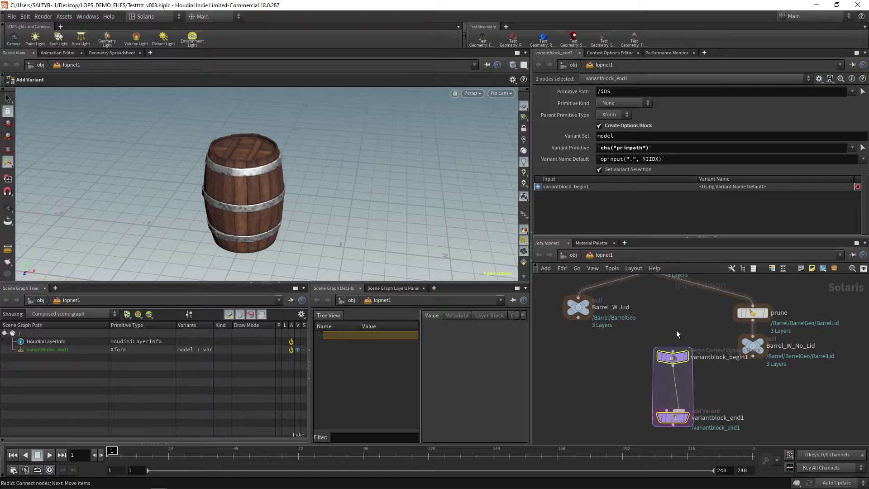
- Wire the output of assignmaterial1 into the stage input of variantblock_end1
{"action": "left_click_drag", "start_coordinate": [677, 355], "coordinate": [681, 366]}
{"action": "left_click", "coordinate": [691, 331]}
{"action": "mouse_move", "coordinate": [690, 330]}
{"action": "middle_mouse_down"}
{"action": "mouse_move", "coordinate": [686, 343]}
{"action": "mouse_move", "coordinate": [684, 320]}
{"action": "middle_mouse_up"}
{"action": "left_click", "coordinate": [693, 414]}
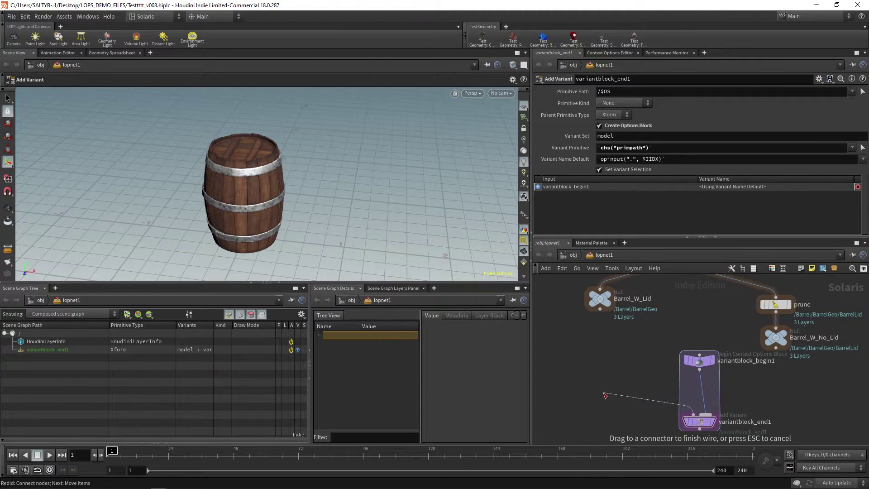
{"action": "key", "text": "Escape"}
{"action": "left_click_drag", "start_coordinate": [605, 303], "coordinate": [597, 340]}
{"action": "middle_click_drag", "start_coordinate": [645, 325], "coordinate": [635, 364]}
{"action": "scroll", "coordinate": [635, 364], "scroll_direction": "down", "scroll_amount": 2}
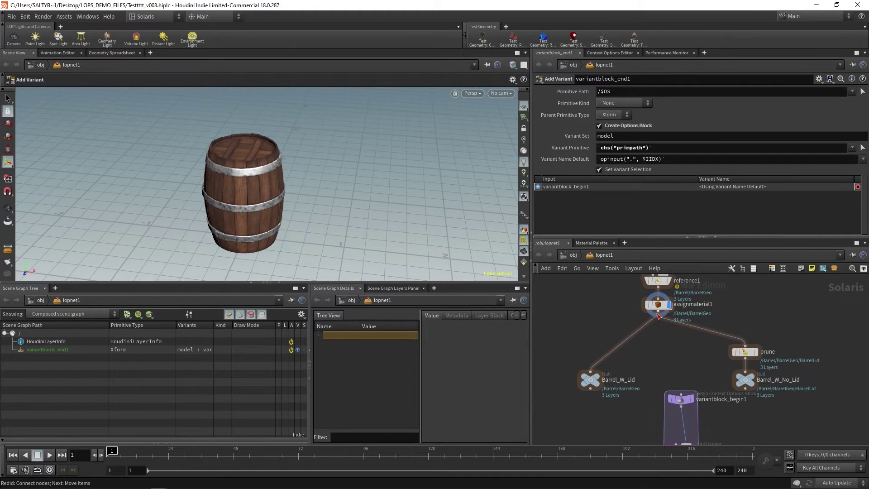
{"action": "left_click", "coordinate": [612, 353]}
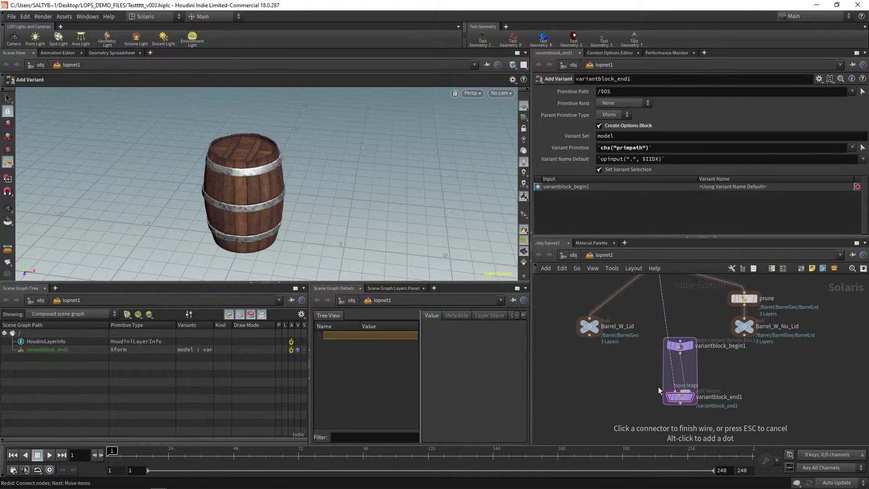
{"action": "left_click", "coordinate": [660, 387]}
{"action": "mouse_move", "coordinate": [649, 364]}
{"action": "left_mouse_down"}
{"action": "mouse_move", "coordinate": [662, 362]}
{"action": "mouse_move", "coordinate": [652, 367]}
{"action": "left_mouse_up"}
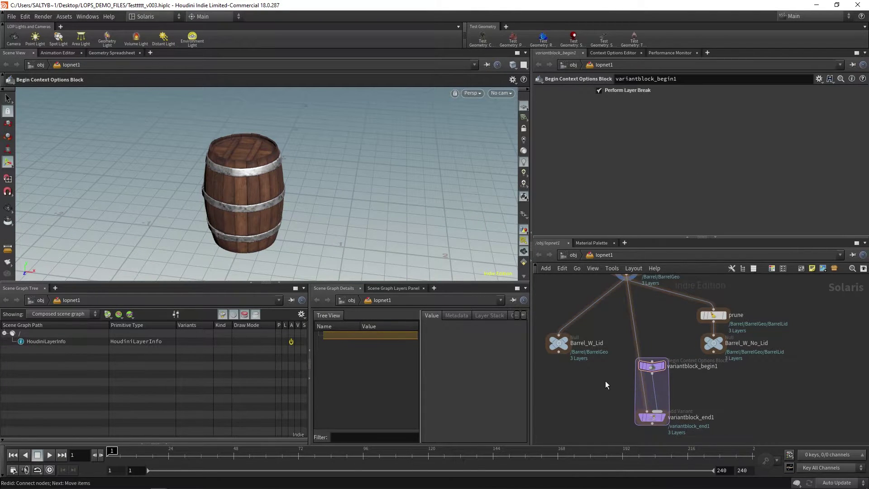
- Add a Null node fed by assignmaterial1 and rename it Barrel_w_Lid_Stage
{"action": "key", "text": "Tab"}
{"action": "type", "text": "null"}
{"action": "key", "text": "Return"}
{"action": "left_click", "coordinate": [605, 381]}
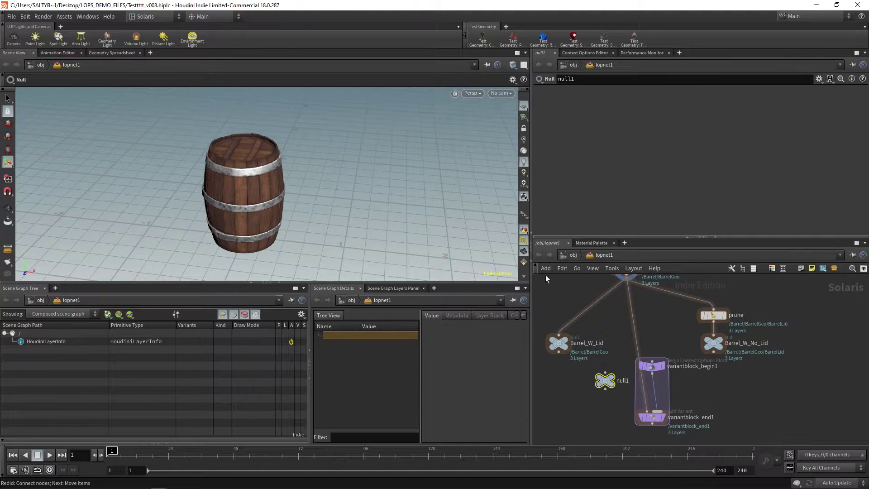
{"action": "middle_click_drag", "start_coordinate": [612, 342], "coordinate": [612, 357]}
{"action": "left_click_drag", "start_coordinate": [605, 387], "coordinate": [626, 292]}
{"action": "double_click", "coordinate": [622, 396]}
{"action": "type", "text": "Barrel_w_Lid_Stage"}
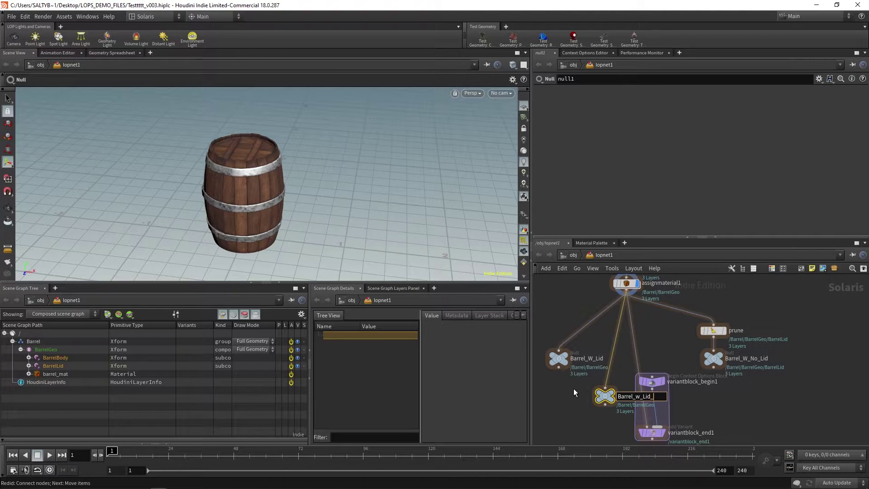
{"action": "key", "text": "Return"}
- Wire Barrel_w_Lid_Stage into the stage input of variantblock_end1 and into variantblock_begin1, repositioning Barrel_W_Lid beside the block
{"action": "left_click_drag", "start_coordinate": [606, 397], "coordinate": [647, 426]}
{"action": "left_click", "coordinate": [582, 407]}
{"action": "left_click_drag", "start_coordinate": [558, 358], "coordinate": [640, 344]}
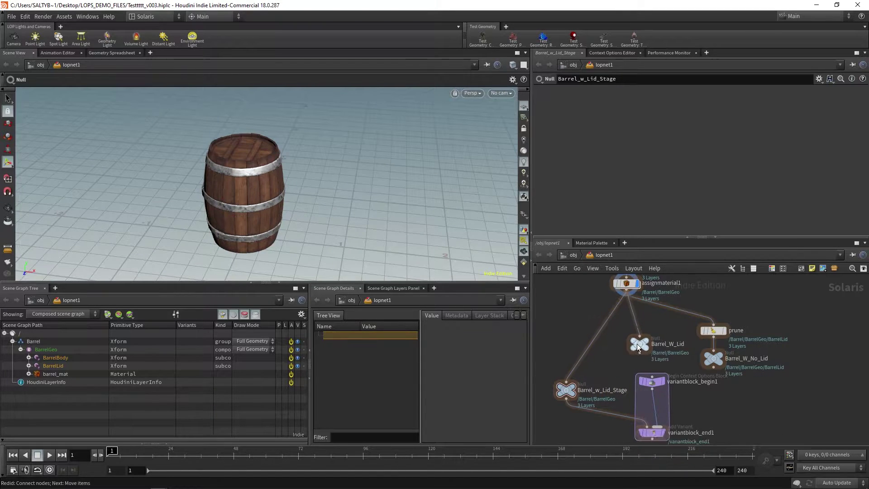
{"action": "middle_click_drag", "start_coordinate": [663, 348], "coordinate": [648, 319]}
{"action": "scroll", "coordinate": [675, 385], "scroll_direction": "up", "scroll_amount": 2}
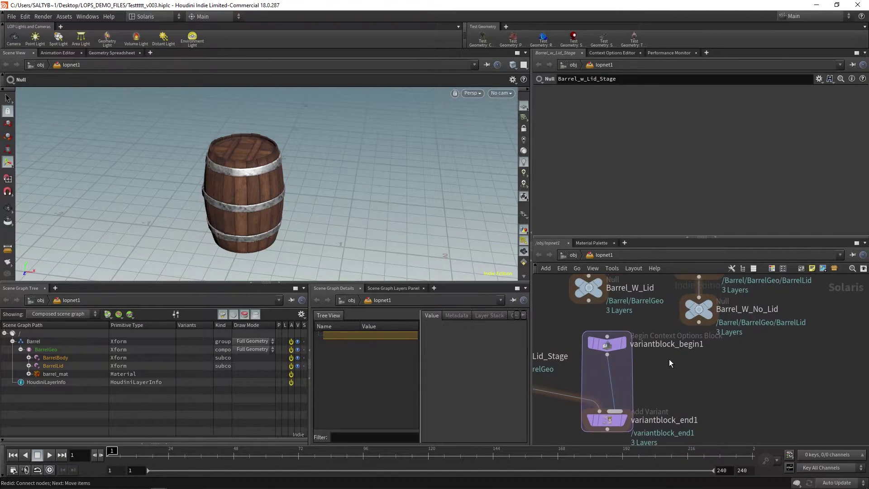
{"action": "scroll", "coordinate": [675, 373], "scroll_direction": "down", "scroll_amount": 3}
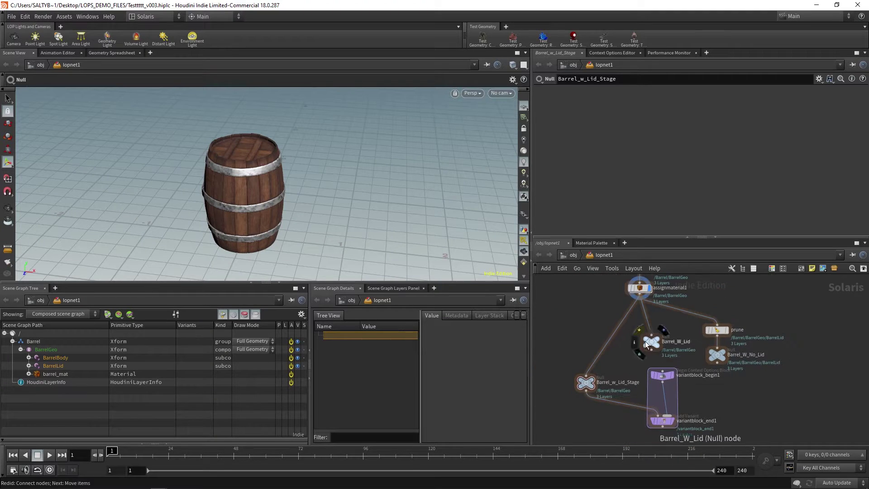
{"action": "left_click_drag", "start_coordinate": [653, 346], "coordinate": [639, 347]}
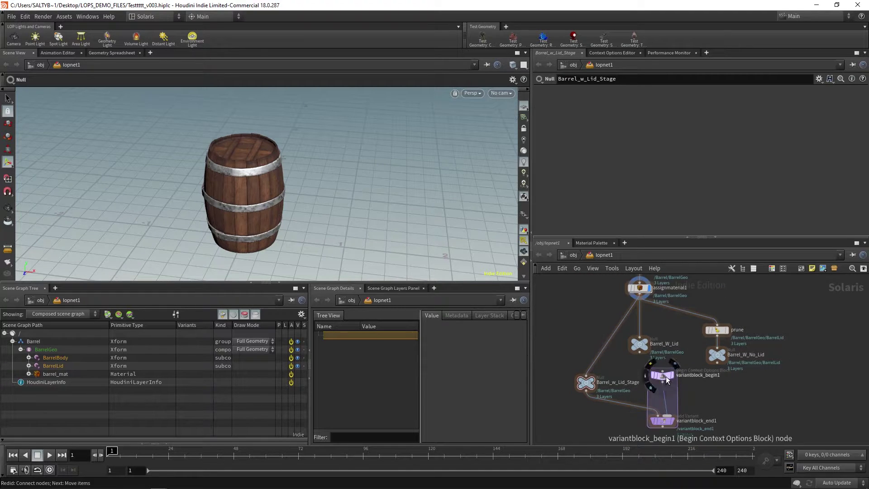
{"action": "left_click_drag", "start_coordinate": [588, 383], "coordinate": [662, 371]}
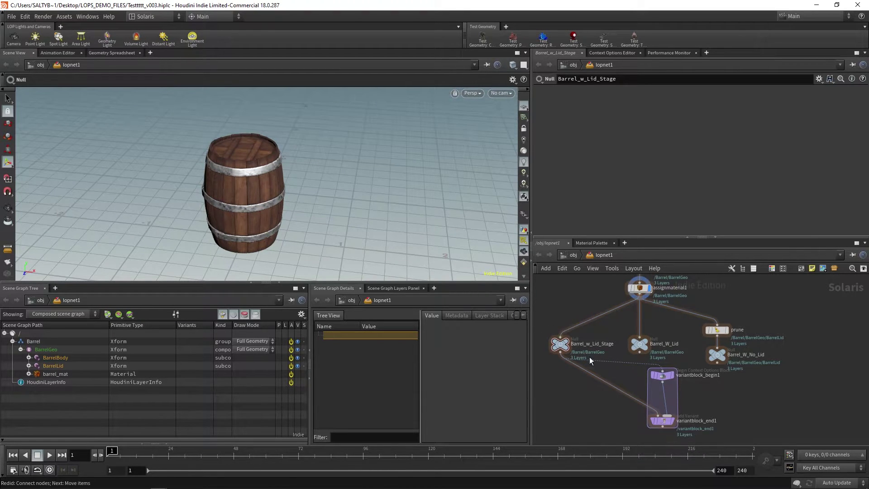
- Route Barrel_W_Lid through the variant block, between variantblock_begin1 and variantblock_end1
{"action": "left_click_drag", "start_coordinate": [637, 346], "coordinate": [663, 381]}
{"action": "middle_click_drag", "start_coordinate": [605, 413], "coordinate": [614, 379]}
{"action": "left_click_drag", "start_coordinate": [670, 388], "coordinate": [667, 407]}
{"action": "left_click_drag", "start_coordinate": [638, 346], "coordinate": [646, 363]}
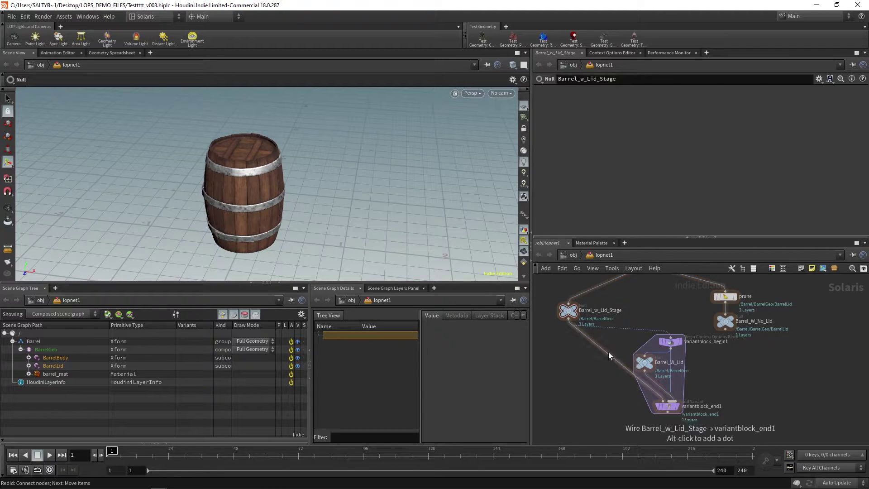
- Add a dot to the wire from Barrel_w_Lid_Stage to variantblock_end1 and reposition it and Barrel_W_Lid to clear the wiring
{"action": "left_click", "coordinate": [609, 356], "text": "alt"}
{"action": "left_click_drag", "start_coordinate": [609, 356], "coordinate": [583, 395]}
{"action": "left_click_drag", "start_coordinate": [643, 365], "coordinate": [612, 369]}
- Detach prune from assignmaterial1, feed it from variantblock_begin1, and wire Barrel_W_No_Lid into variantblock_end1 as another variant
{"action": "middle_click_drag", "start_coordinate": [718, 368], "coordinate": [706, 374]}
{"action": "left_click_drag", "start_coordinate": [741, 371], "coordinate": [713, 373]}
{"action": "left_click", "coordinate": [750, 347]}
{"action": "scroll", "coordinate": [751, 350], "scroll_direction": "up", "scroll_amount": 2}
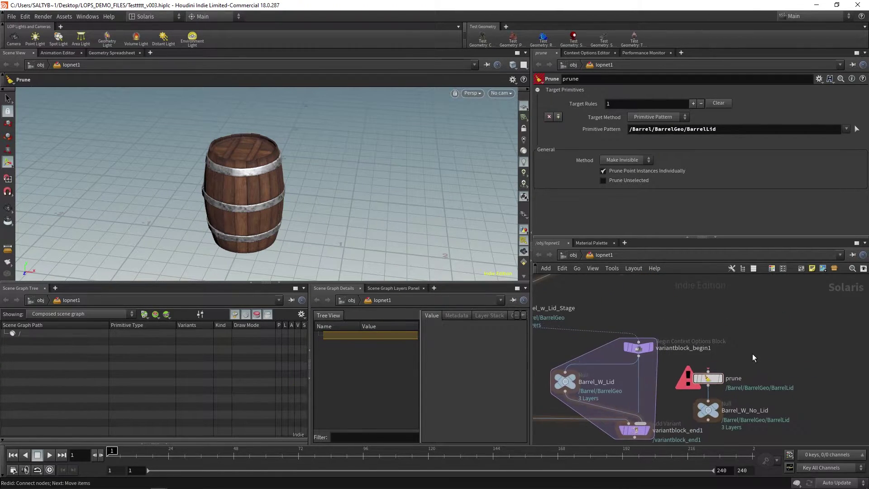
{"action": "left_click_drag", "start_coordinate": [638, 356], "coordinate": [708, 370]}
{"action": "middle_click_drag", "start_coordinate": [747, 422], "coordinate": [753, 386]}
{"action": "left_click_drag", "start_coordinate": [715, 386], "coordinate": [658, 392]}
{"action": "left_click", "coordinate": [658, 390]}
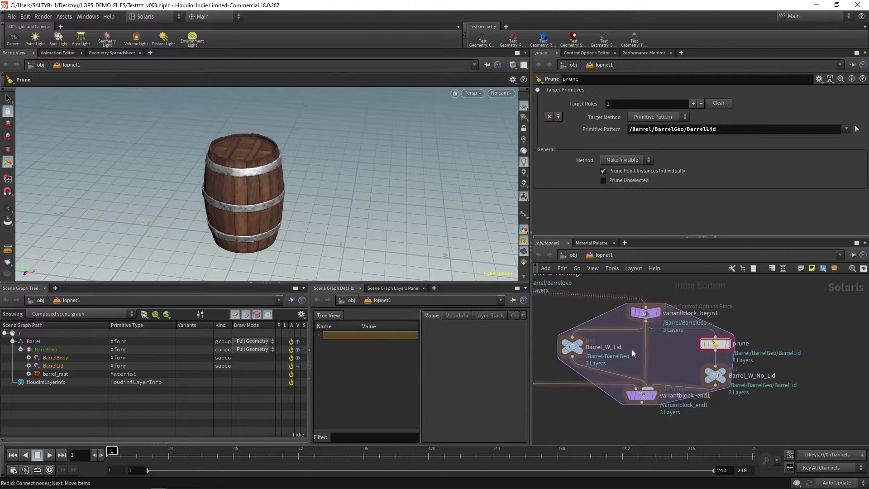
- Cut the direct wire between variantblock_begin1 and variantblock_end1 and tidy the surrounding nodes
{"action": "key", "text": "y"}
{"action": "left_click_drag", "start_coordinate": [688, 347], "coordinate": [725, 380]}
{"action": "left_click_drag", "start_coordinate": [716, 344], "coordinate": [682, 340]}
{"action": "middle_click_drag", "start_coordinate": [642, 354], "coordinate": [680, 353]}
{"action": "left_click_drag", "start_coordinate": [611, 347], "coordinate": [627, 348]}
{"action": "middle_click_drag", "start_coordinate": [578, 375], "coordinate": [594, 388]}
{"action": "left_click_drag", "start_coordinate": [584, 395], "coordinate": [573, 395]}
- Set the primitive path of variantblock_end1 to /Barrel/BarrelGeo using the BarrelGeo primitive from the scene graph
{"action": "left_click", "coordinate": [695, 408]}
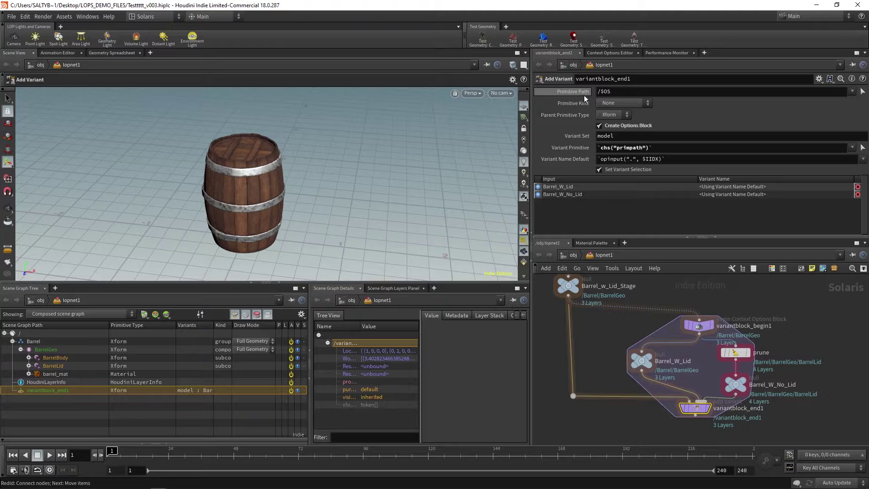
{"action": "left_click", "coordinate": [46, 342]}
{"action": "left_click", "coordinate": [46, 350]}
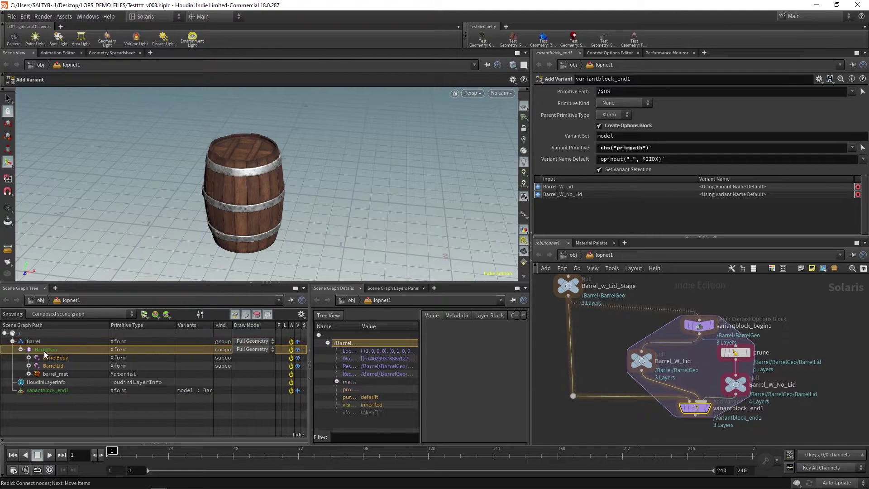
{"action": "left_click_drag", "start_coordinate": [611, 94], "coordinate": [628, 95]}
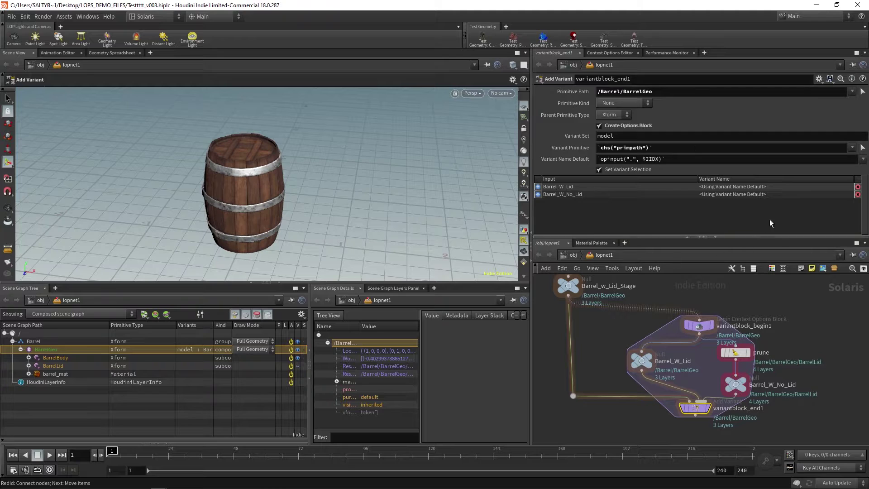
- Name the Barrel_W_Lid variant Barrel_w_lid and the Barrel_W_No_Lid variant Barrel_wOut_lid
{"action": "double_click", "coordinate": [738, 186]}
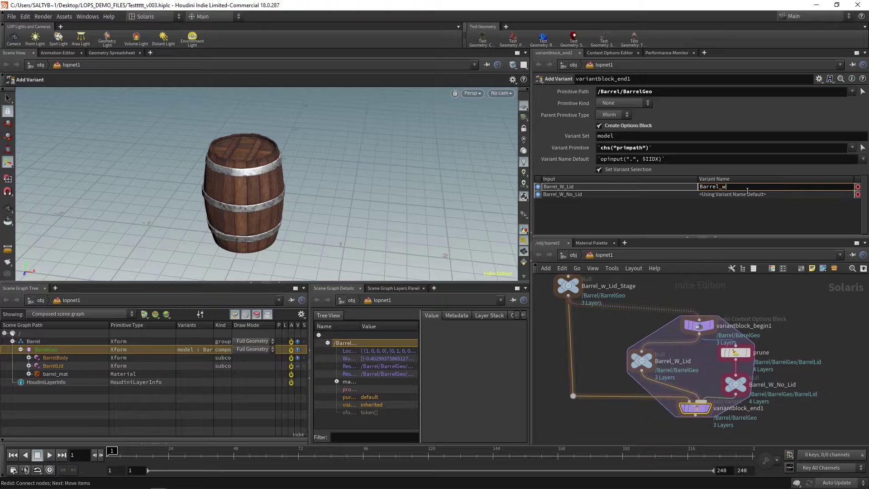
{"action": "key", "text": "Return"}
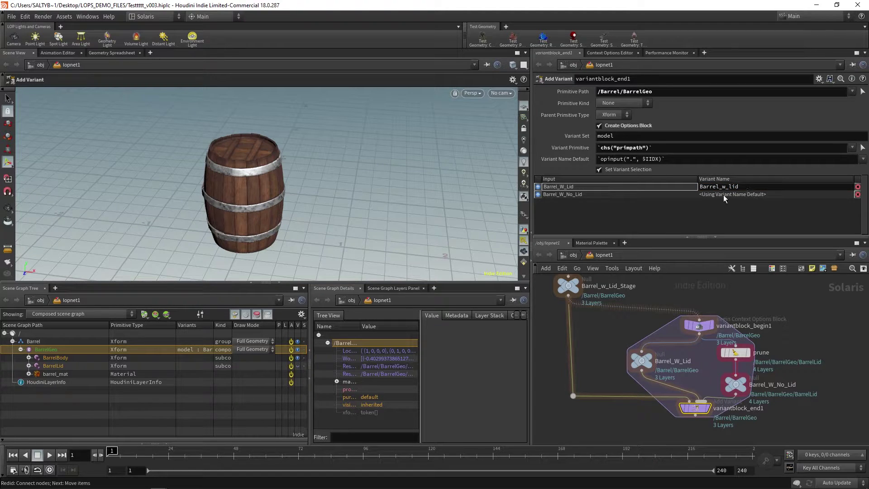
{"action": "double_click", "coordinate": [727, 194]}
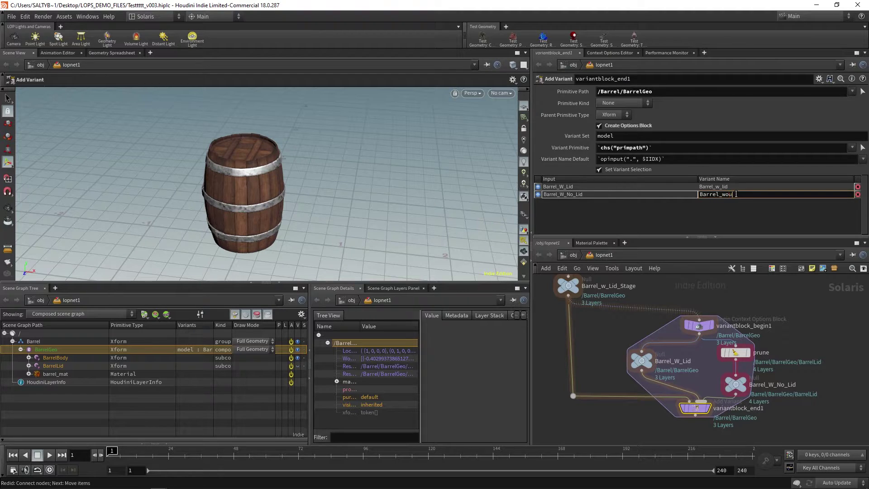
{"action": "type", "text": "Barrel_wOut_lid"}
{"action": "key", "text": "Return"}
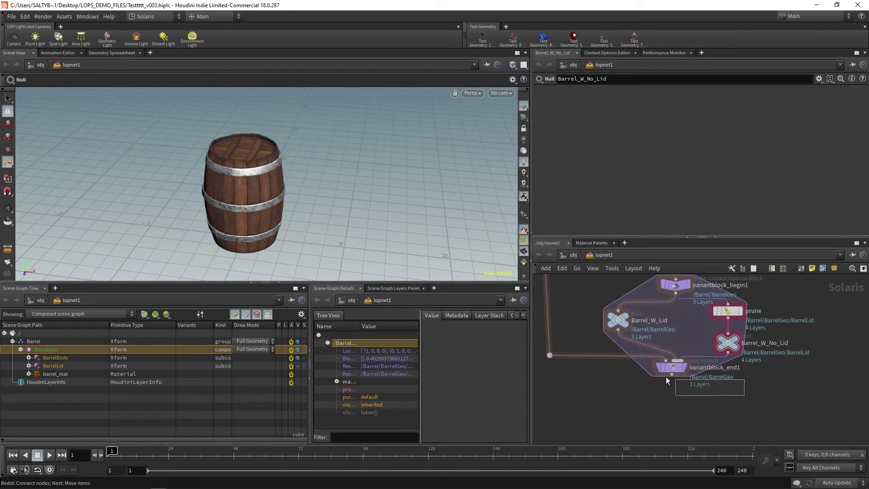
- Append a Set Variant node after variantblock_end1
{"action": "key", "text": "Tab"}
{"action": "type", "text": "set"}
{"action": "key", "text": "Down"}
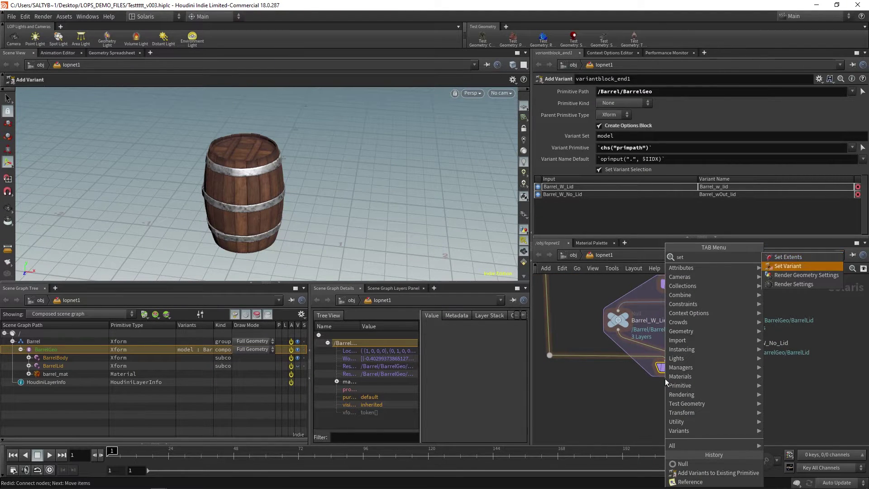
{"action": "key", "text": "shift+Return"}
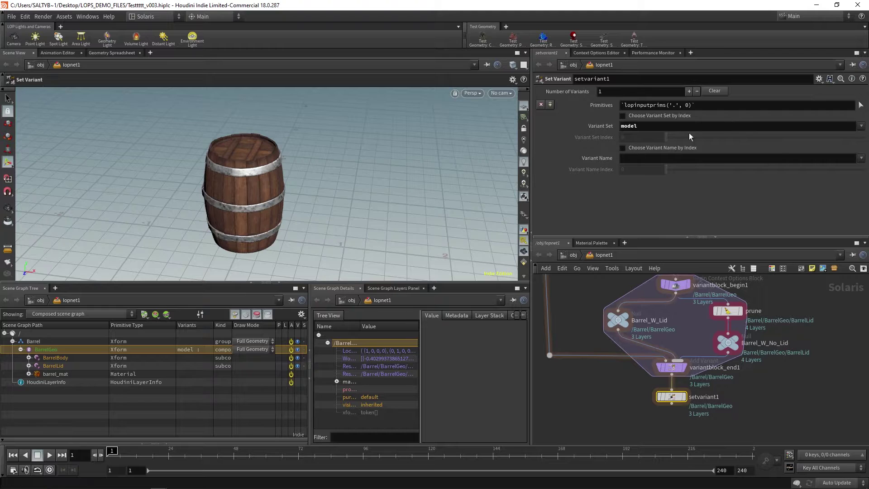
- Rename the variant set on variantblock_end1 to Barrels_Set
{"action": "left_click", "coordinate": [671, 367]}
{"action": "left_click_drag", "start_coordinate": [633, 135], "coordinate": [561, 142]}
{"action": "type", "text": "Bar"}
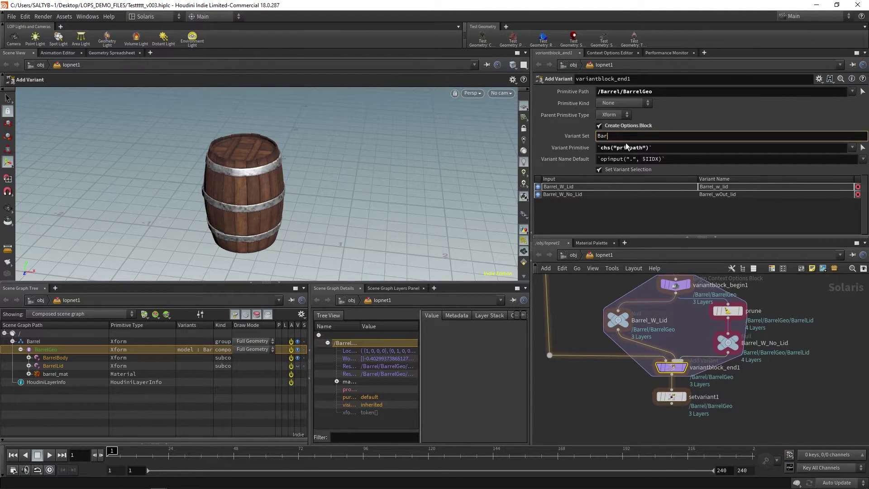
{"action": "type", "text": "rels_Swet"}
{"action": "key", "text": "BackSpace"}
{"action": "key", "text": "BackSpace"}
{"action": "key", "text": "BackSpace"}
{"action": "type", "text": "et"}
{"action": "key", "text": "Return"}
- Display setvariant1, choose Barrels_Set as its variant set, and try its variant names, ending on Barrel_wOut_lid
{"action": "left_click", "coordinate": [672, 397]}
{"action": "left_click", "coordinate": [682, 397]}
{"action": "left_click", "coordinate": [860, 127]}
{"action": "left_click", "coordinate": [854, 137]}
{"action": "left_click", "coordinate": [860, 158]}
{"action": "left_click", "coordinate": [856, 169]}
{"action": "left_click", "coordinate": [861, 160]}
{"action": "left_click", "coordinate": [854, 177]}
{"action": "left_click", "coordinate": [861, 159]}
{"action": "left_click", "coordinate": [851, 168]}
- Inspect the active layer of setvariant1 to examine its variant set and selection code
{"action": "middle_click_drag", "start_coordinate": [672, 397], "coordinate": [668, 378]}
{"action": "right_click", "coordinate": [667, 378]}
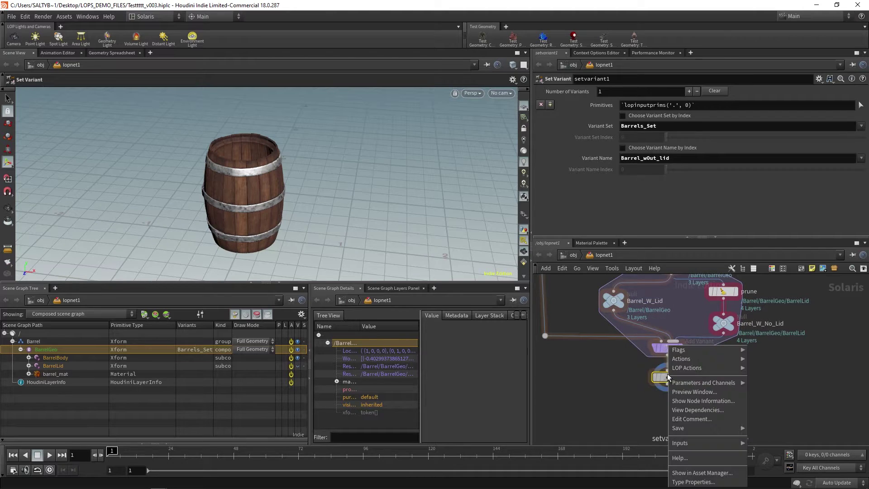
{"action": "mouse_move", "coordinate": [679, 368]}
{"action": "left_click", "coordinate": [781, 387]}
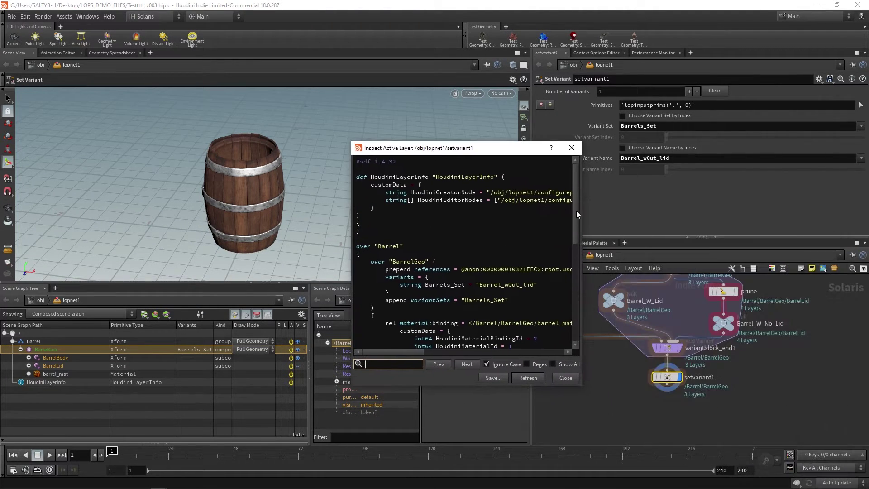
{"action": "left_click_drag", "start_coordinate": [583, 214], "coordinate": [696, 209]}
{"action": "scroll", "coordinate": [683, 240], "scroll_direction": "down", "scroll_amount": 8}
{"action": "scroll", "coordinate": [688, 253], "scroll_direction": "up", "scroll_amount": 8}
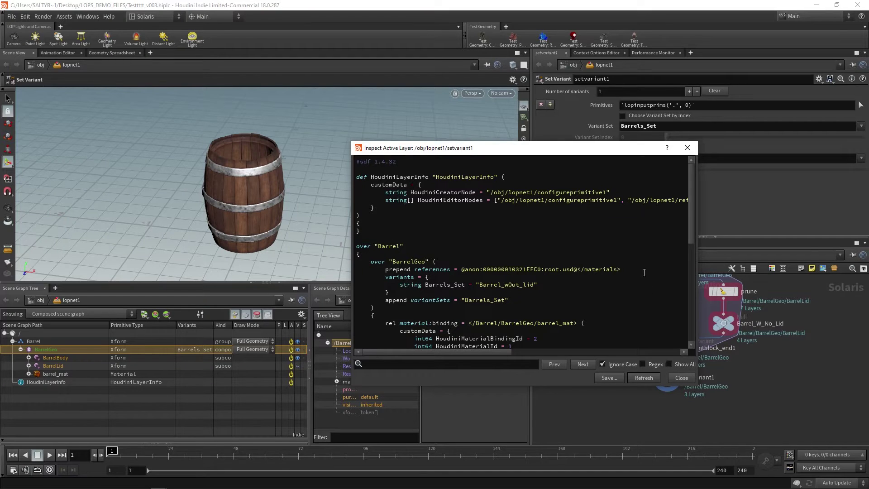
{"action": "left_click", "coordinate": [688, 147]}
- Switch the variant name on setvariant1 to Barrel_w_lid
{"action": "middle_click_drag", "start_coordinate": [610, 366], "coordinate": [619, 374]}
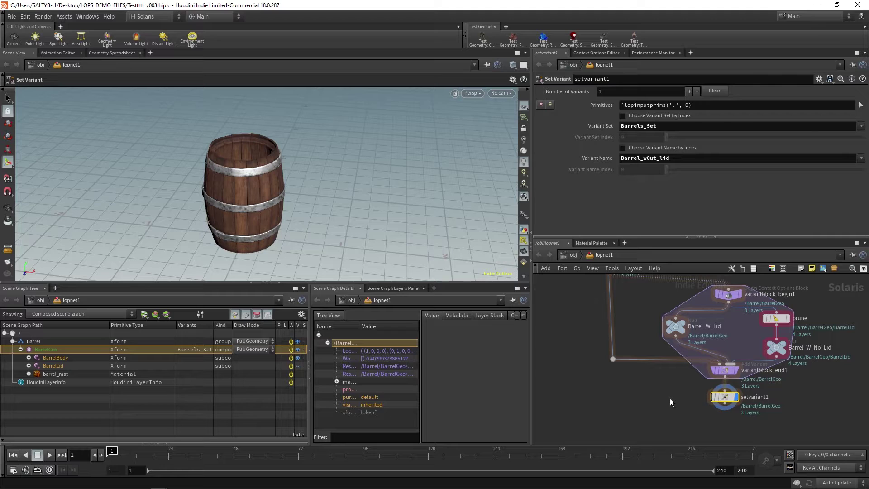
{"action": "middle_click_drag", "start_coordinate": [678, 397], "coordinate": [647, 380]}
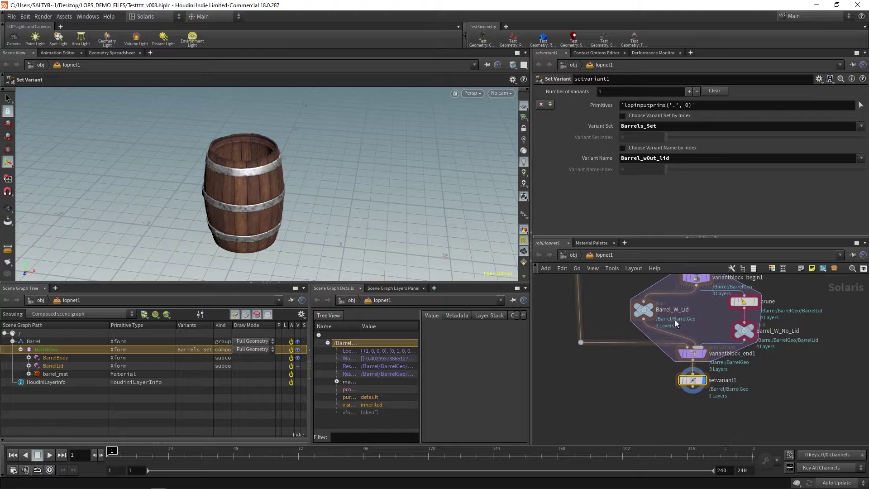
{"action": "middle_click_drag", "start_coordinate": [637, 374], "coordinate": [638, 376]}
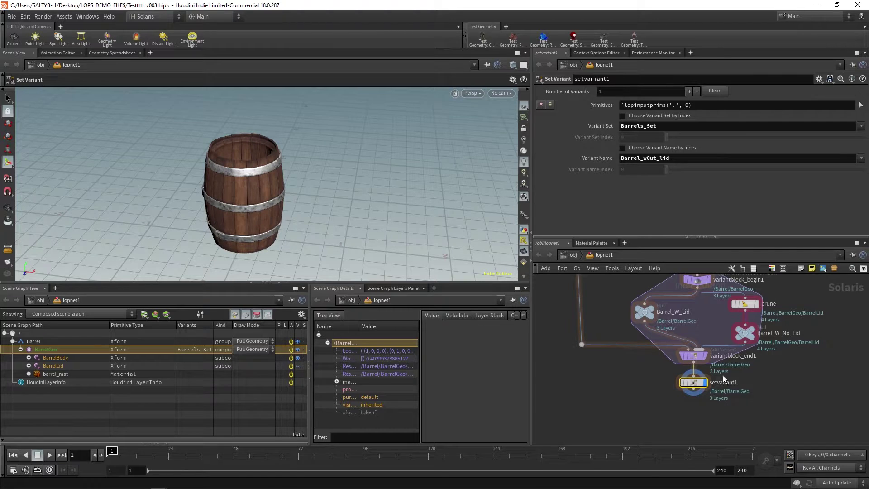
{"action": "left_click", "coordinate": [860, 158]}
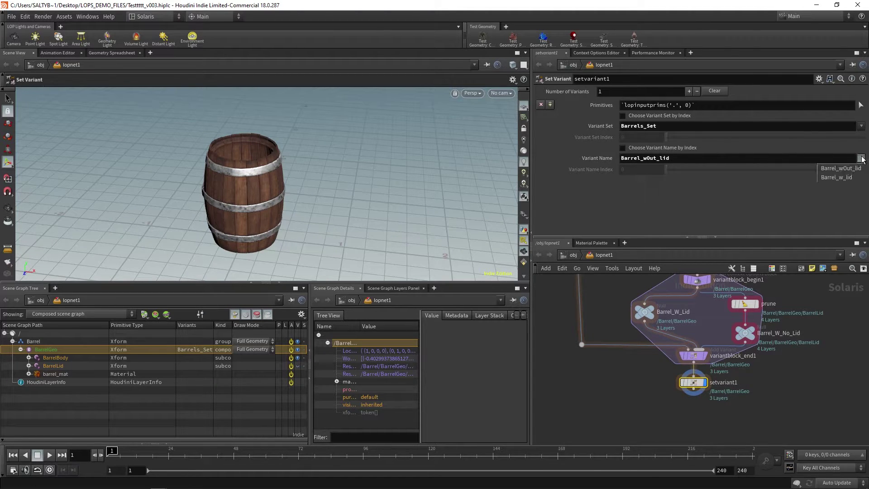
{"action": "left_click", "coordinate": [842, 178]}
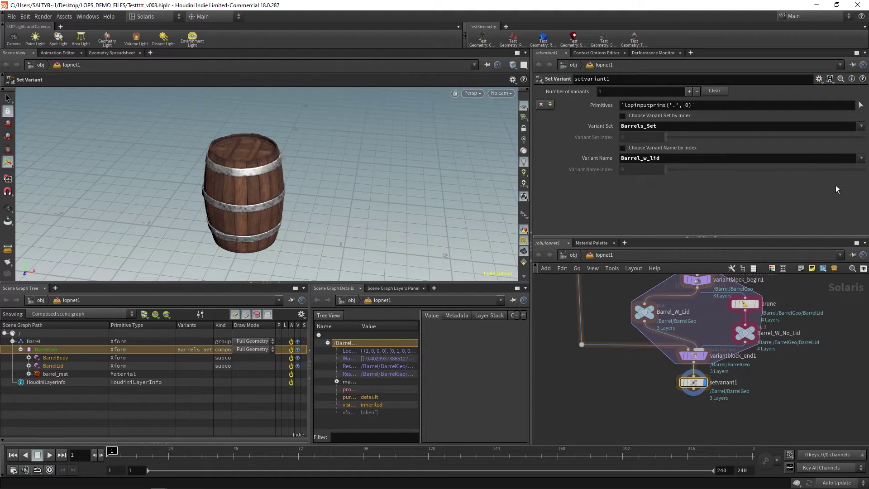
- Append a Null node after setvariant1 and rename it BarrelSet
{"action": "middle_click_drag", "start_coordinate": [649, 404], "coordinate": [650, 387]}
{"action": "key", "text": "Tab"}
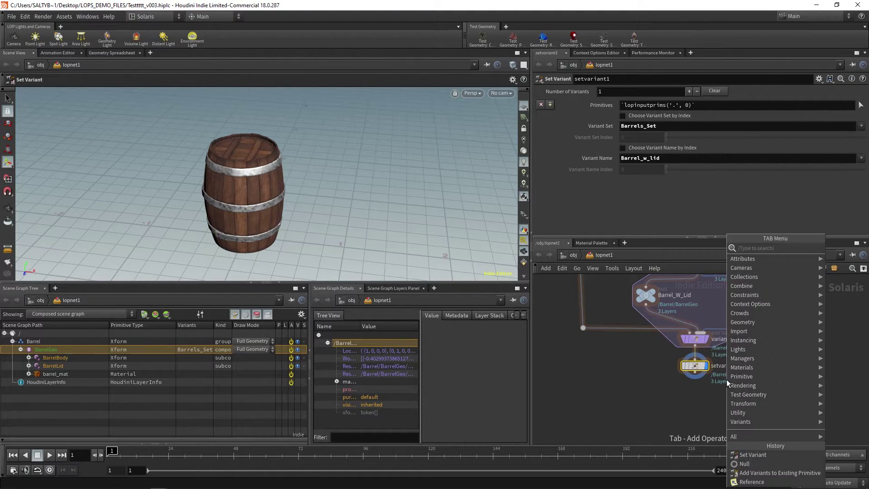
{"action": "type", "text": "null"}
{"action": "key", "text": "Return"}
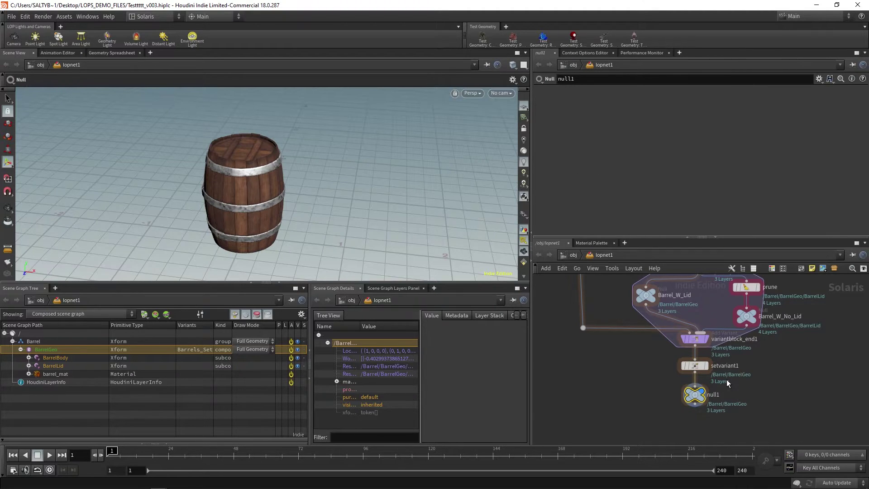
{"action": "double_click", "coordinate": [724, 393]}
{"action": "type", "text": "BarrelSet"}
{"action": "key", "text": "Return"}
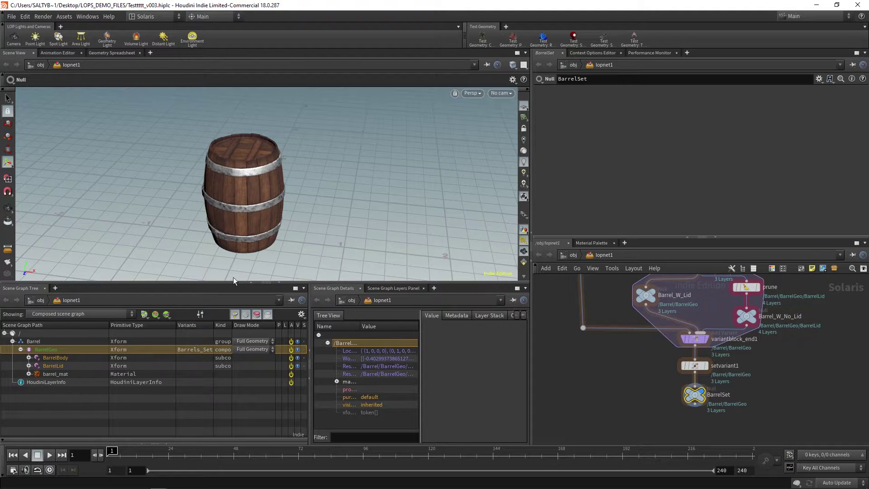
- Append a Configure Layer node after BarrelSet and enable its save path and default primitive
{"action": "key", "text": "Tab"}
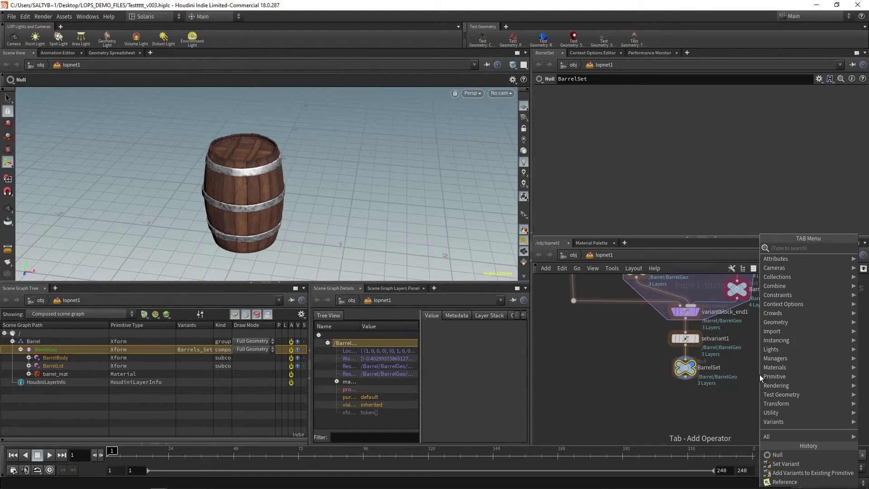
{"action": "type", "text": "configure l"}
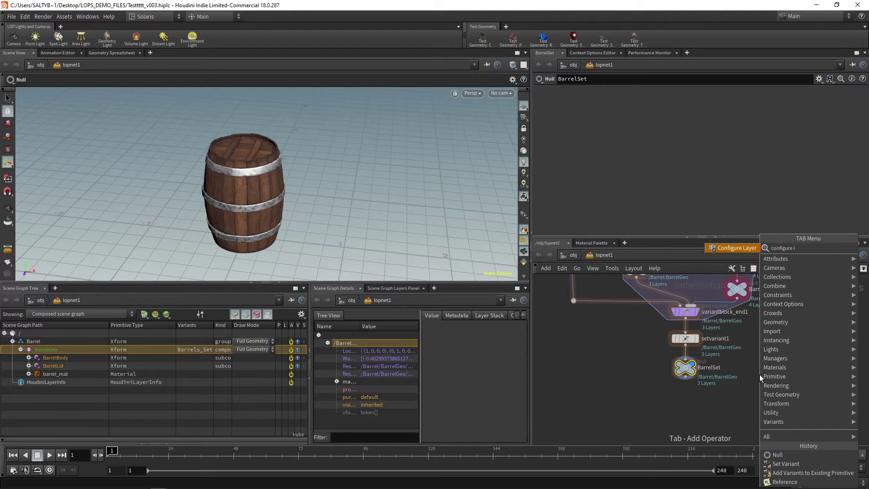
{"action": "key", "text": "Return"}
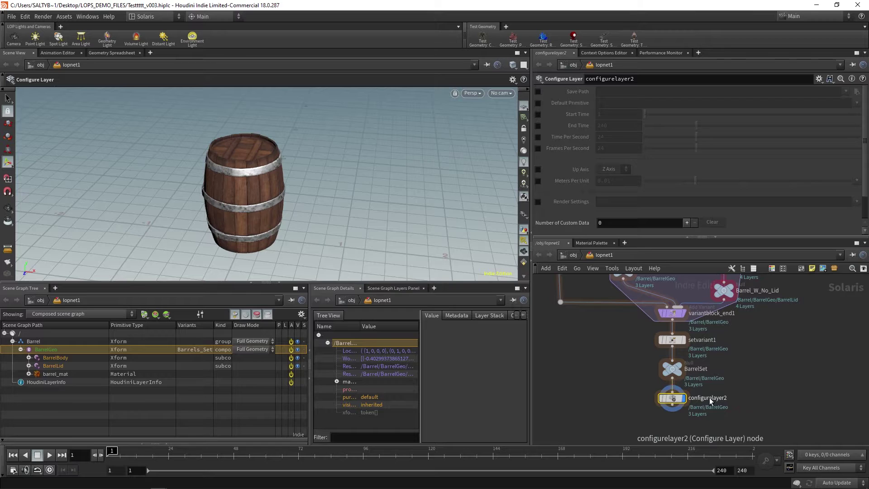
{"action": "left_click", "coordinate": [538, 91]}
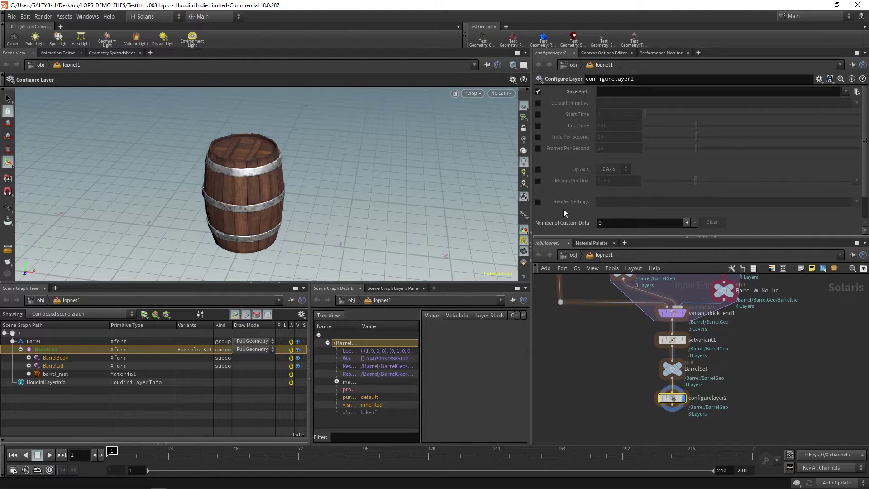
{"action": "left_click", "coordinate": [538, 103]}
- Set the save path of configurelayer2 to $HIP/tutorial1/geo/barrelSet
{"action": "left_click", "coordinate": [615, 92]}
{"action": "type", "text": "$HIP/tutorial1/geo/barrel"}
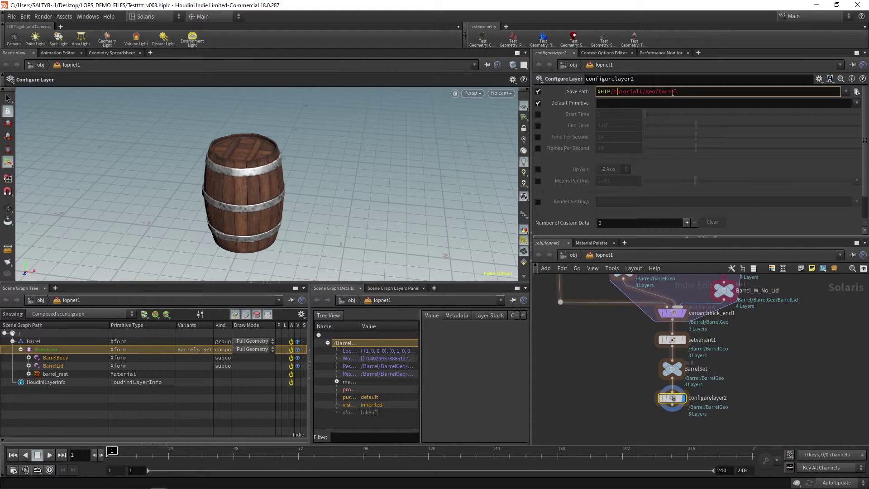
{"action": "left_click_drag", "start_coordinate": [683, 92], "coordinate": [662, 93]}
{"action": "type", "text": "b"}
{"action": "key", "text": "Return"}
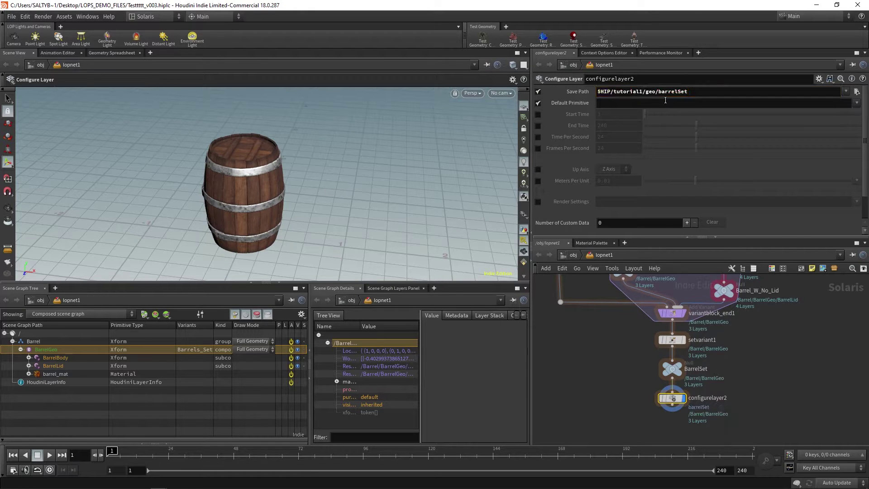
- Set the default primitive of configurelayer2 to /Barrel
{"action": "scroll", "coordinate": [724, 412], "scroll_direction": "up", "scroll_amount": 4}
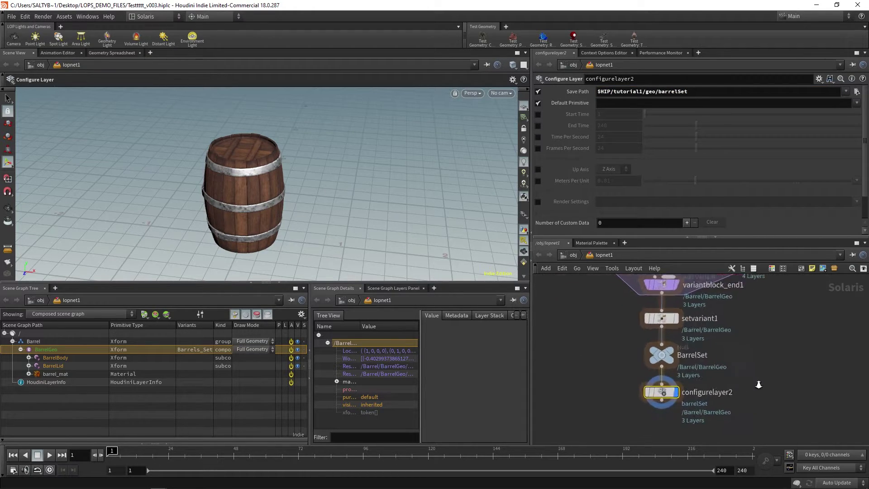
{"action": "mouse_move", "coordinate": [636, 393]}
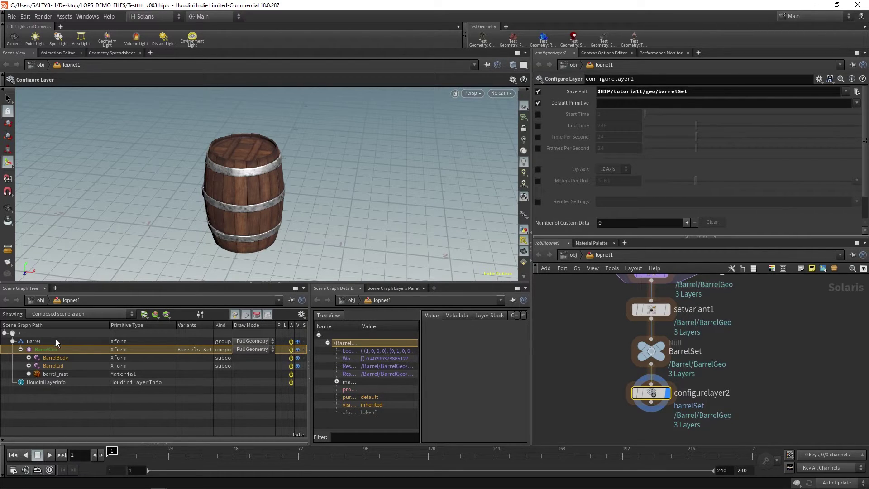
{"action": "left_click_drag", "start_coordinate": [610, 103], "coordinate": [611, 103]}
- Append a USD ROP node below configurelayer2
{"action": "key", "text": "Tab"}
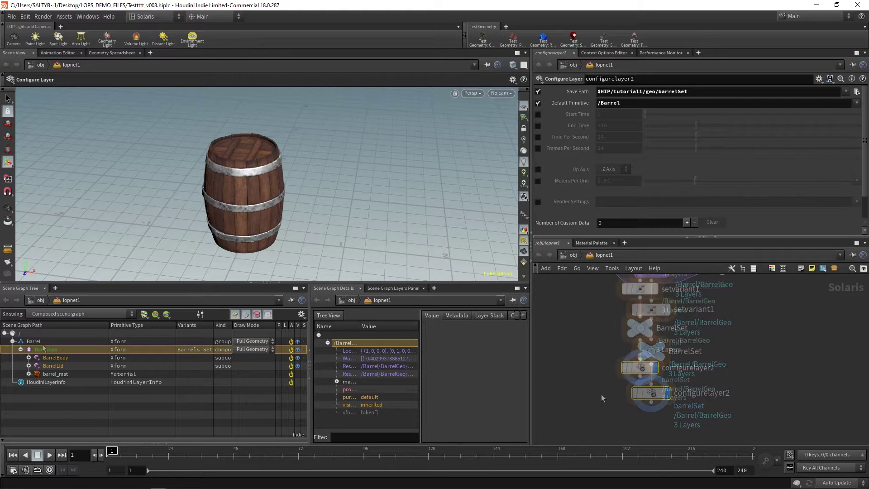
{"action": "type", "text": "usd"}
{"action": "key", "text": "Down"}
{"action": "key", "text": "Return"}
{"action": "left_click_drag", "start_coordinate": [640, 405], "coordinate": [641, 416]}
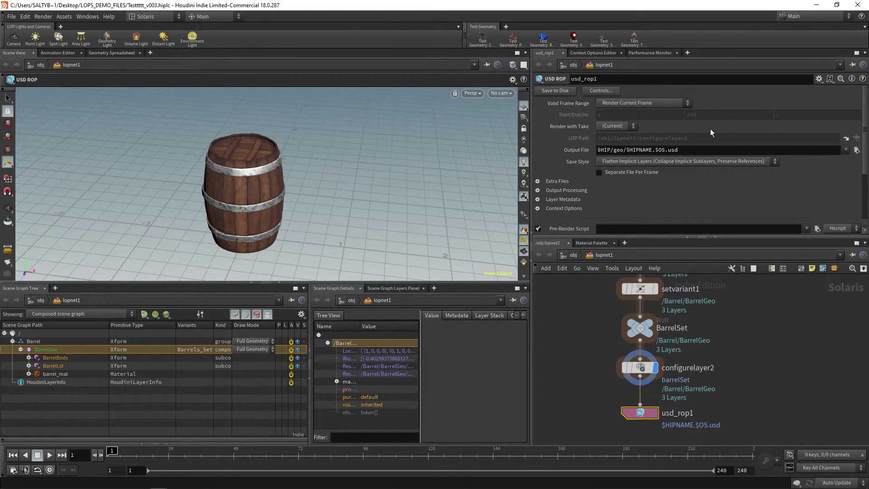
- Set the output file of usd_rop1 to $HIP/tutorial1/geo/barrelAsset
{"action": "left_click_drag", "start_coordinate": [684, 150], "coordinate": [627, 153]}
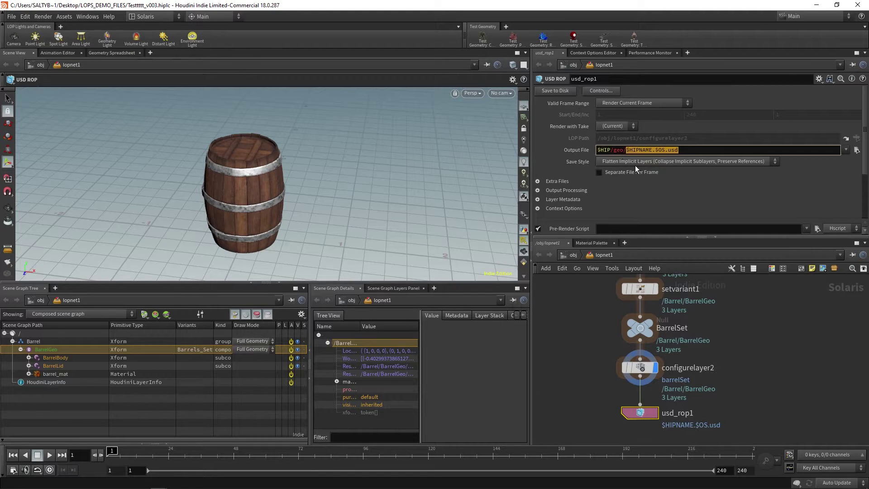
{"action": "key", "text": "BackSpace"}
{"action": "type", "text": "barrelAsset"}
{"action": "key", "text": "Return"}
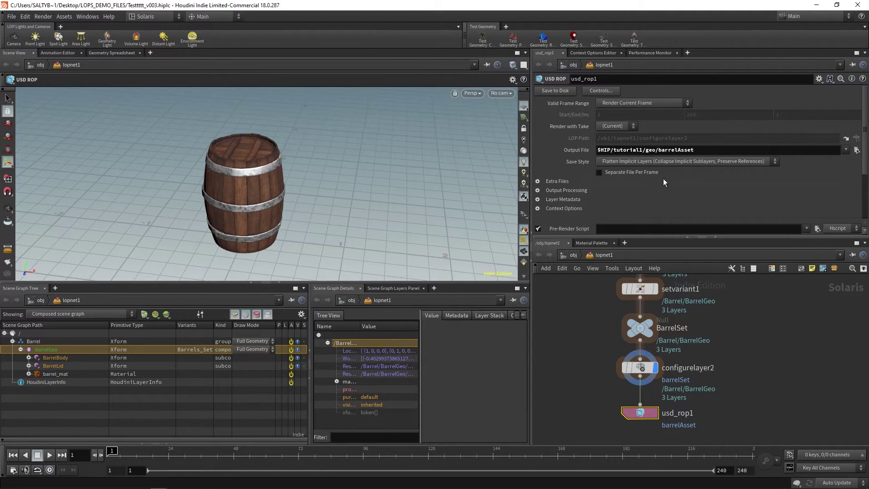
- Look through the Layer Metadata and Extra Files options of usd_rop1
{"action": "scroll", "coordinate": [543, 159], "scroll_direction": "down", "scroll_amount": 2}
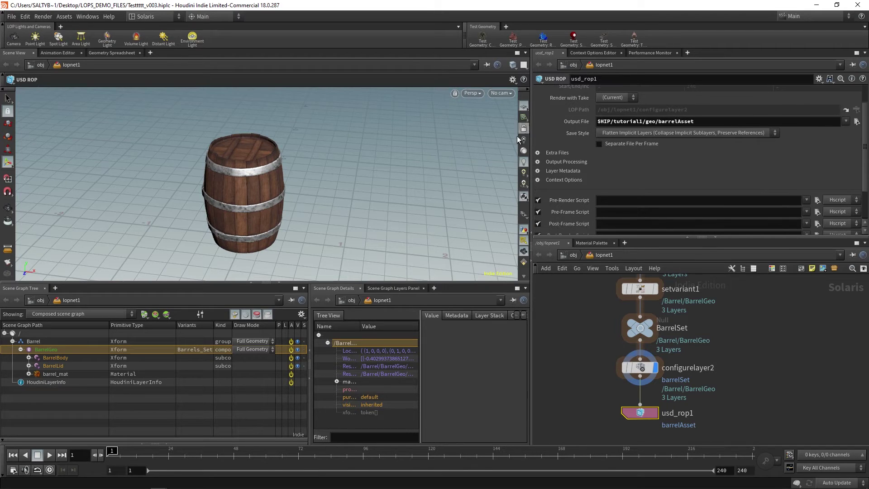
{"action": "left_click", "coordinate": [538, 171]}
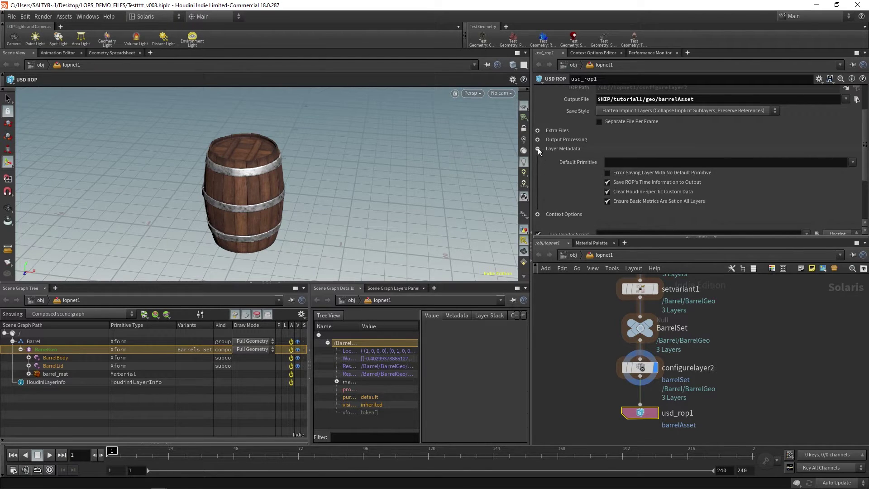
{"action": "left_click", "coordinate": [539, 148]}
{"action": "left_click", "coordinate": [538, 151]}
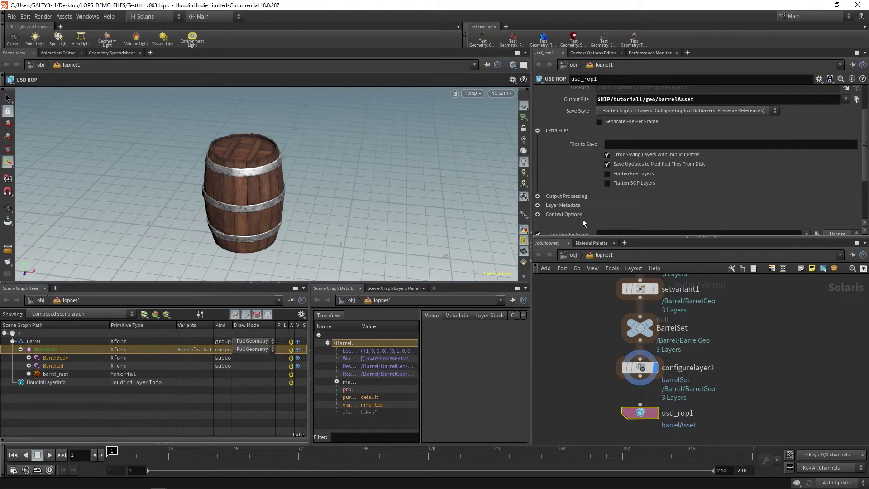
{"action": "scroll", "coordinate": [593, 338], "scroll_direction": "down", "scroll_amount": 3}
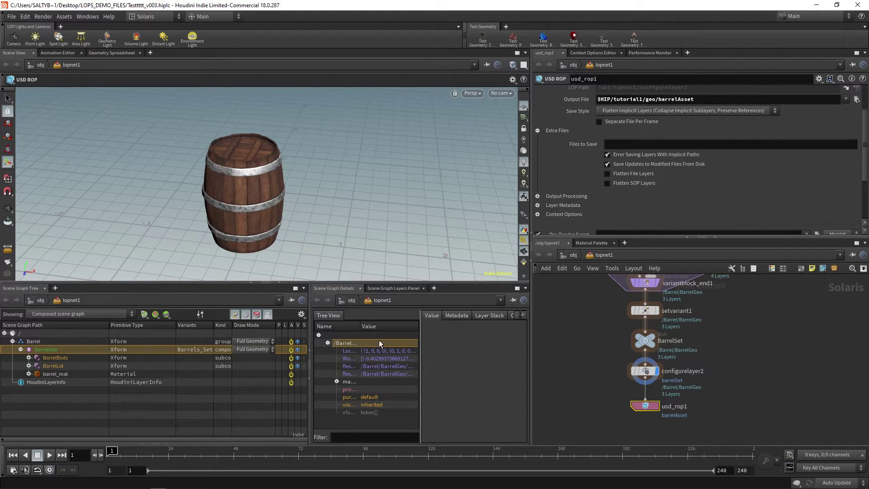
- Check the save path on configurelayer2 and examine the layer save path and primitives of the barrelLid SOP Import
{"action": "left_click", "coordinate": [645, 372]}
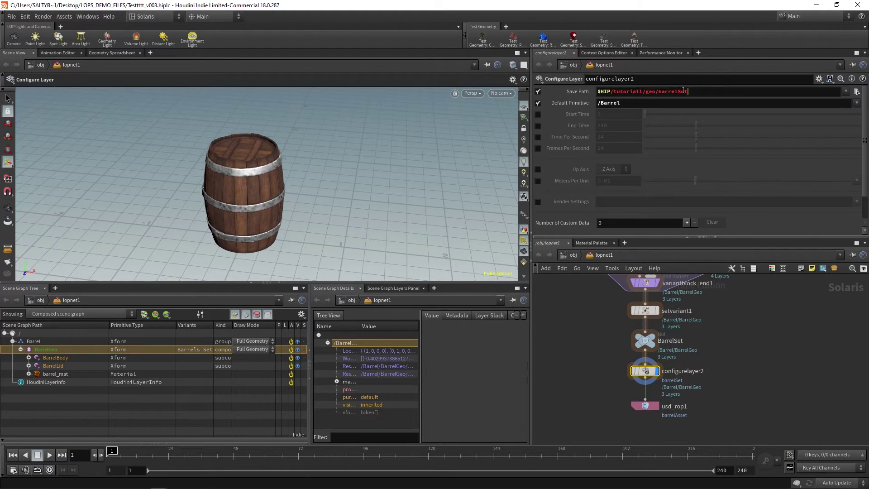
{"action": "middle_click_drag", "start_coordinate": [591, 326], "coordinate": [610, 412]}
{"action": "mouse_move", "coordinate": [586, 291]}
{"action": "middle_mouse_down"}
{"action": "mouse_move", "coordinate": [599, 325]}
{"action": "mouse_move", "coordinate": [660, 390]}
{"action": "middle_mouse_up"}
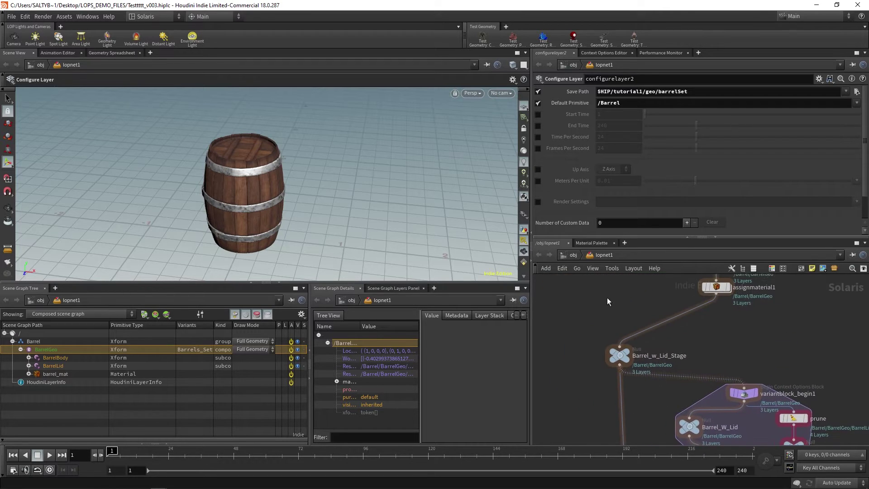
{"action": "middle_click_drag", "start_coordinate": [608, 300], "coordinate": [613, 385]}
{"action": "middle_click_drag", "start_coordinate": [591, 333], "coordinate": [588, 363]}
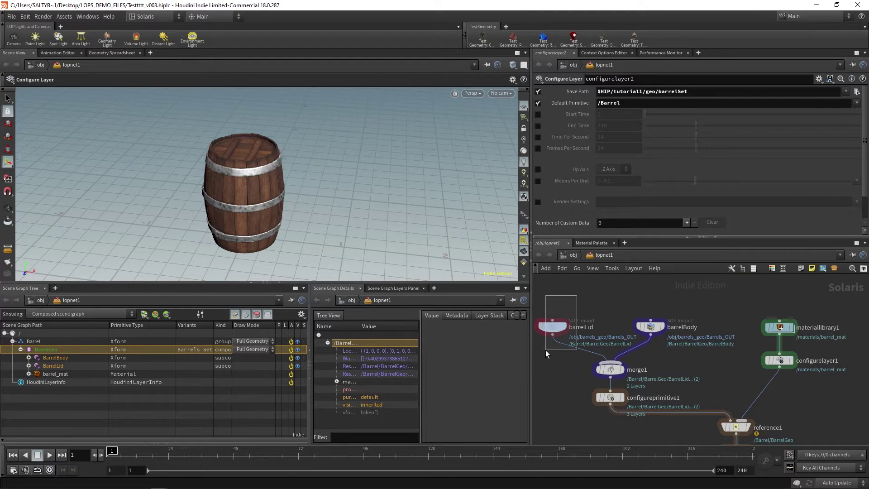
{"action": "left_click", "coordinate": [557, 327]}
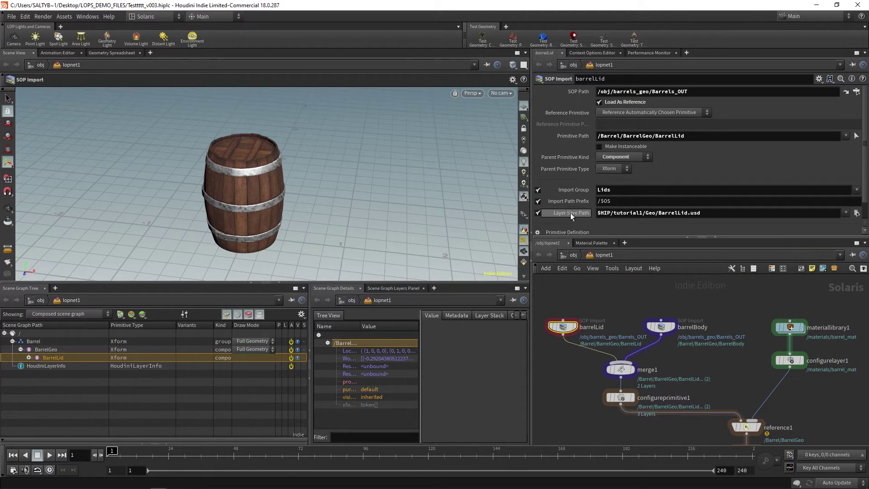
{"action": "left_click", "coordinate": [50, 342]}
{"action": "left_click_drag", "start_coordinate": [705, 213], "coordinate": [595, 215]}
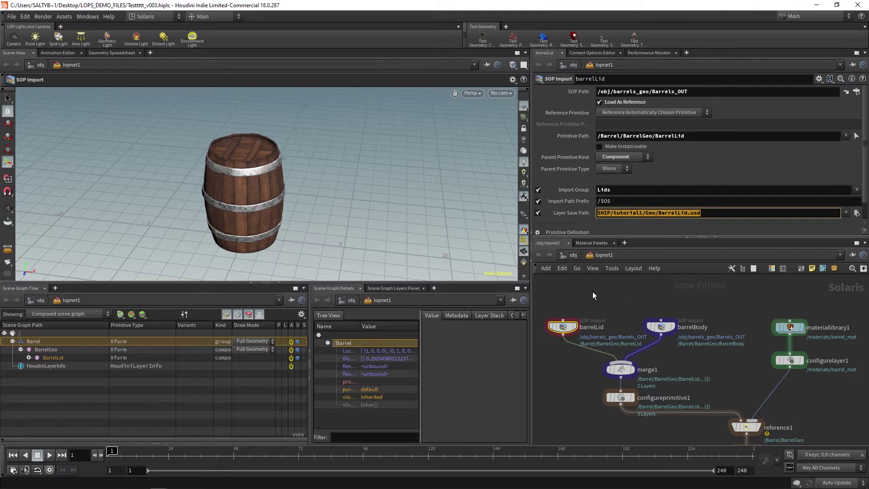
{"action": "left_click_drag", "start_coordinate": [596, 297], "coordinate": [581, 307]}
{"action": "left_click", "coordinate": [673, 213]}
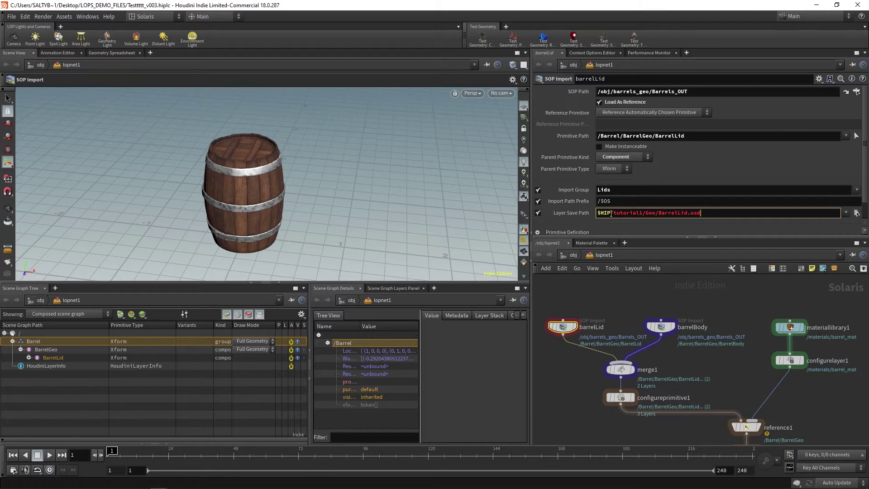
{"action": "left_click", "coordinate": [573, 331]}
{"action": "left_click", "coordinate": [67, 358]}
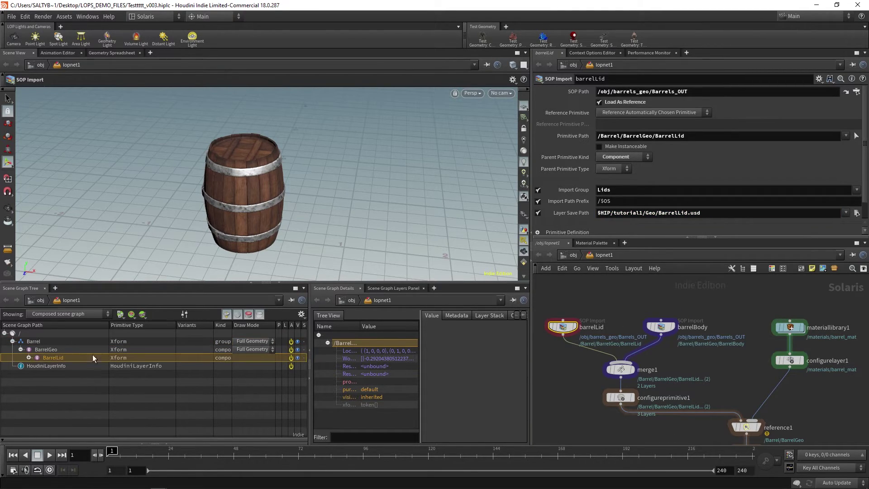
{"action": "left_click_drag", "start_coordinate": [658, 215], "coordinate": [688, 215]}
- Inspect the layer save path on the barrelBody SOP Import
{"action": "left_click_drag", "start_coordinate": [703, 298], "coordinate": [638, 335]}
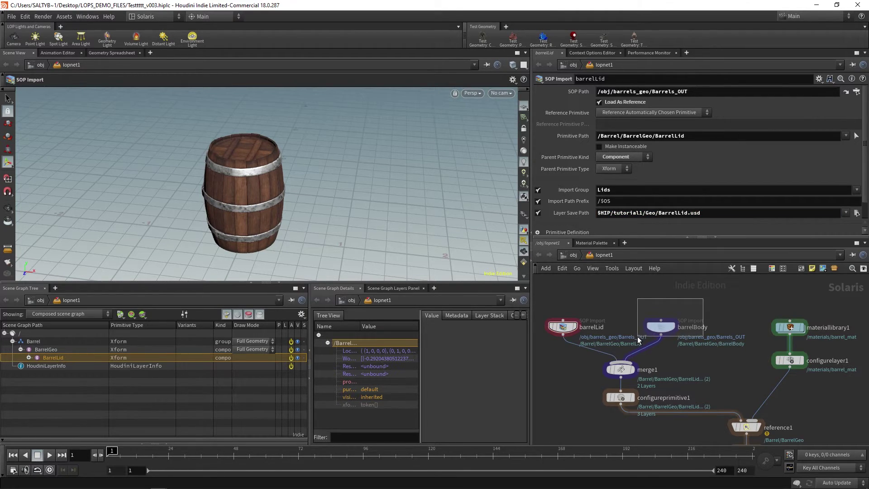
{"action": "left_click", "coordinate": [660, 215]}
{"action": "left_click_drag", "start_coordinate": [661, 216], "coordinate": [689, 215]}
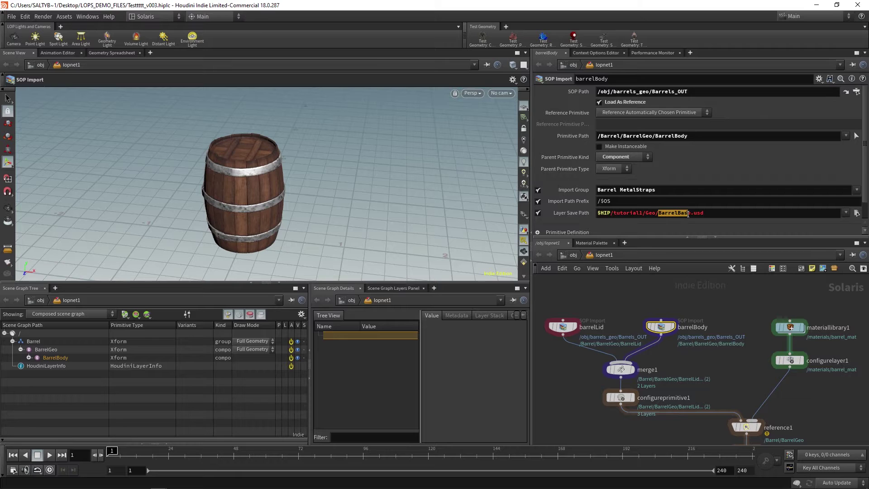
- Return to configurelayer2 below BarrelSet and review the file name in its save path
{"action": "middle_click_drag", "start_coordinate": [720, 332], "coordinate": [657, 284]}
{"action": "mouse_move", "coordinate": [593, 375]}
{"action": "middle_mouse_down"}
{"action": "mouse_move", "coordinate": [605, 326]}
{"action": "mouse_move", "coordinate": [635, 279]}
{"action": "middle_mouse_up"}
{"action": "middle_click_drag", "start_coordinate": [664, 400], "coordinate": [607, 284]}
{"action": "middle_click_drag", "start_coordinate": [616, 351], "coordinate": [597, 292]}
{"action": "left_click_drag", "start_coordinate": [601, 336], "coordinate": [679, 355]}
{"action": "middle_click_drag", "start_coordinate": [618, 325], "coordinate": [607, 344]}
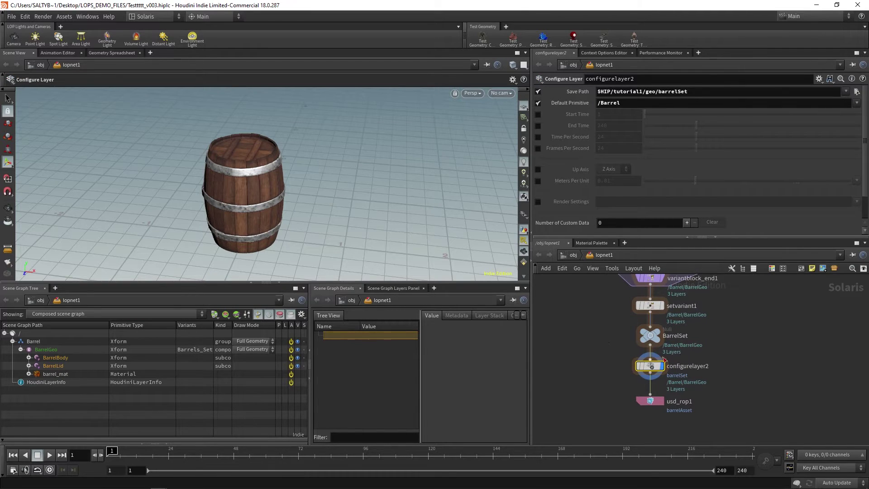
{"action": "left_click_drag", "start_coordinate": [700, 91], "coordinate": [659, 92]}
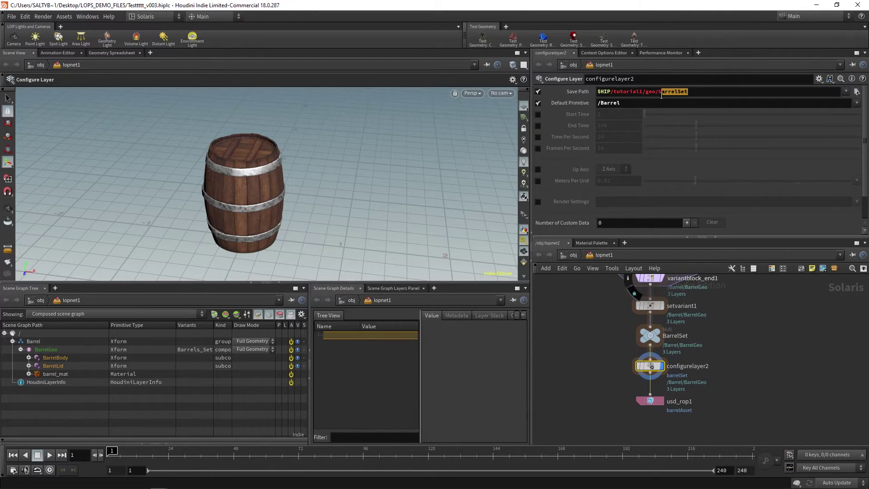
- Add the .usd extension to the barrelAsset output file of usd_rop1
{"action": "left_click", "coordinate": [649, 401]}
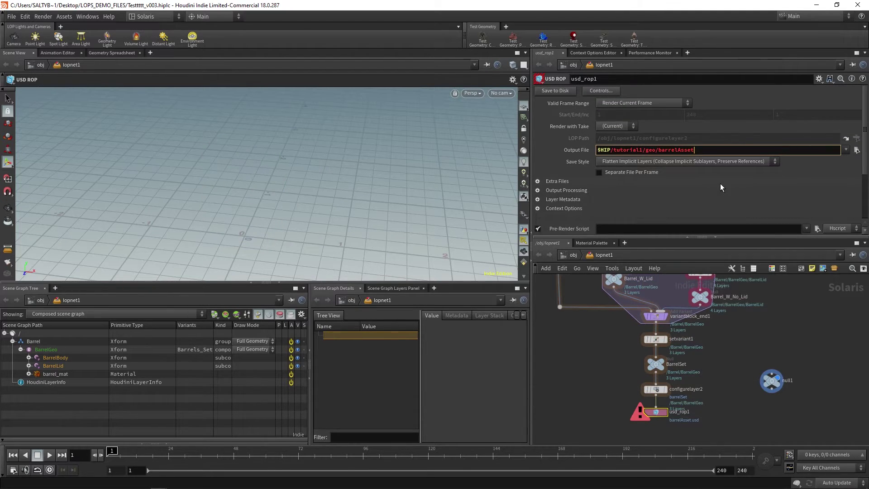
{"action": "type", "text": "usd"}
{"action": "left_click", "coordinate": [789, 338]}
- Select configurelayer1 below materiallibrary1 and enable its save path
{"action": "middle_click_drag", "start_coordinate": [740, 315], "coordinate": [711, 402]}
{"action": "middle_click_drag", "start_coordinate": [702, 312], "coordinate": [690, 452]}
{"action": "middle_click_drag", "start_coordinate": [617, 367], "coordinate": [637, 362]}
{"action": "scroll", "coordinate": [636, 363], "scroll_direction": "up", "scroll_amount": 2}
{"action": "left_click", "coordinate": [679, 369]}
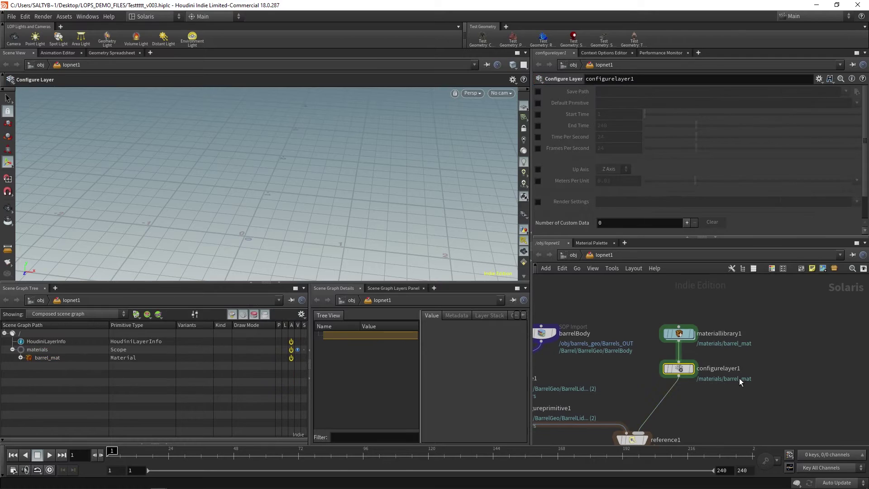
{"action": "left_click", "coordinate": [538, 91]}
- Set the save path of configurelayer1 to $HIP/tutorial1/geo/barrelMat
{"action": "left_click", "coordinate": [651, 92]}
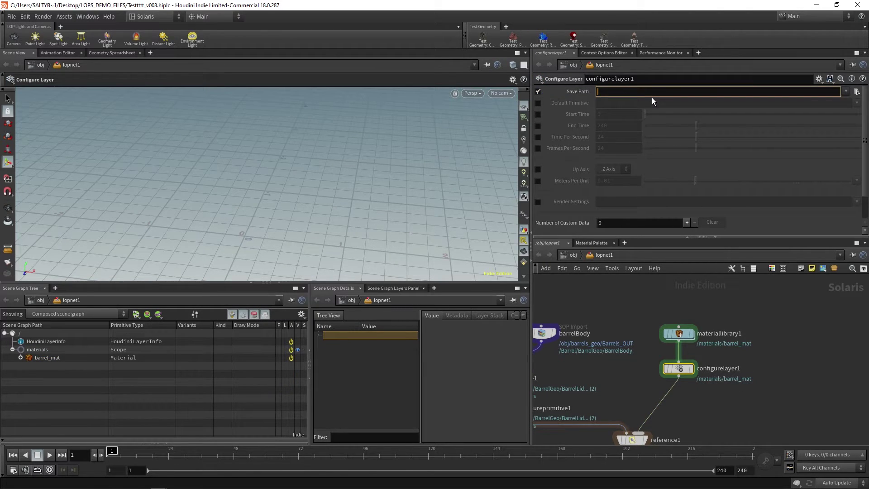
{"action": "type", "text": "$HIP/Tuto"}
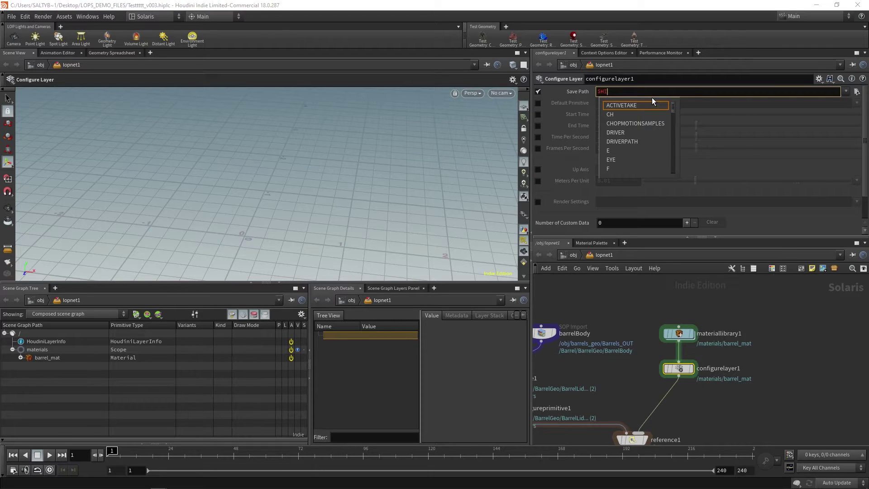
{"action": "key", "text": "BackSpace"}
{"action": "key", "text": "BackSpace"}
{"action": "key", "text": "BackSpace"}
{"action": "key", "text": "BackSpace"}
{"action": "type", "text": "tutorial1/geo"}
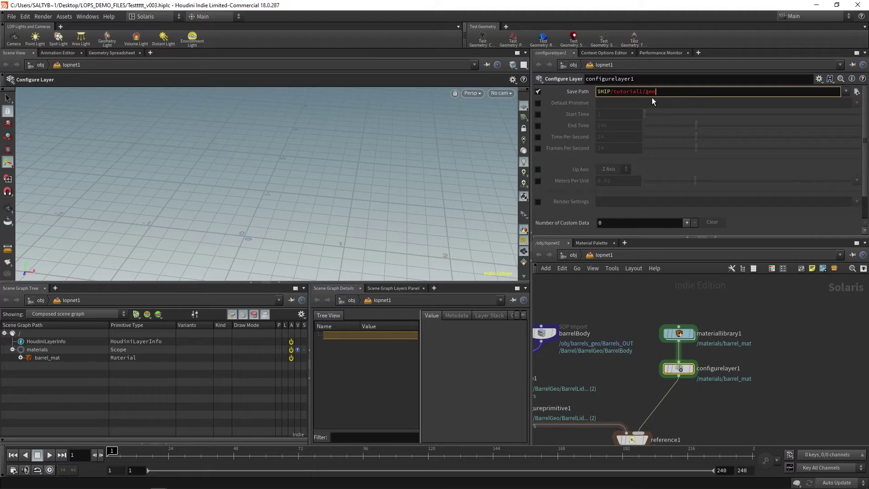
{"action": "type", "text": "/barrelMat"}
{"action": "key", "text": "Return"}
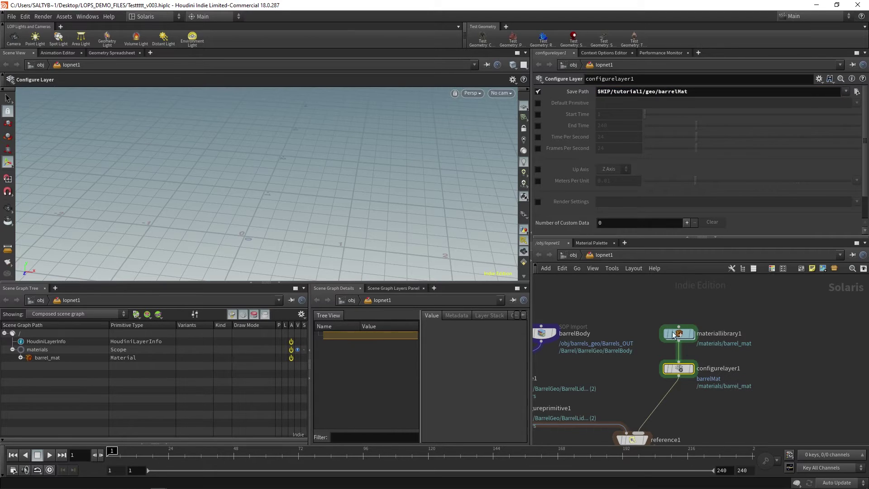
- Check the barrelBody import, then add the .usd extension to the barrelMat save path on configurelayer1
{"action": "middle_click_drag", "start_coordinate": [801, 339], "coordinate": [865, 310]}
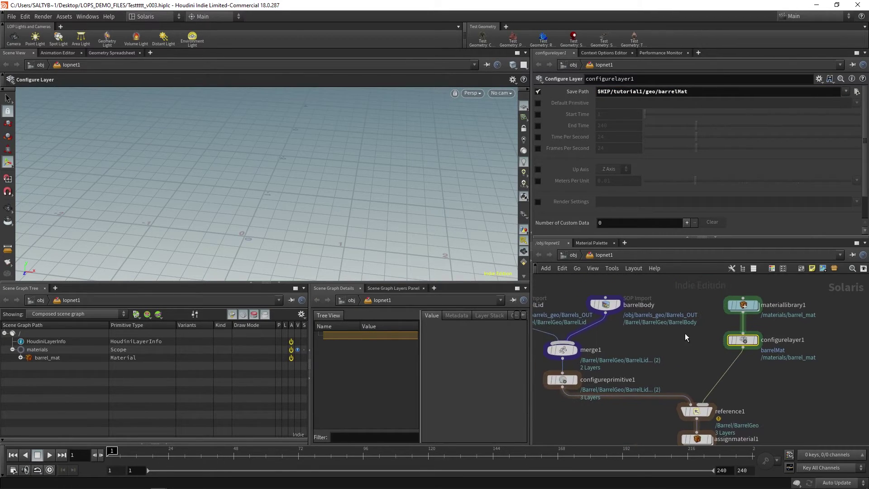
{"action": "left_click", "coordinate": [607, 301]}
{"action": "left_click", "coordinate": [742, 340]}
{"action": "left_click", "coordinate": [700, 93]}
{"action": "type", "text": ".usd"}
{"action": "key", "text": "Return"}
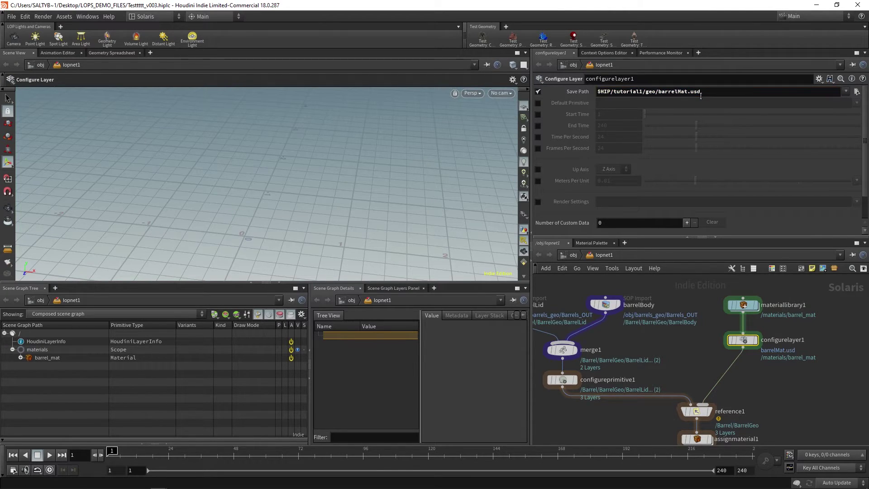
- Save the barrel layers to disk from usd_rop1 and display the empty null1 node
{"action": "middle_click_drag", "start_coordinate": [658, 347], "coordinate": [631, 303]}
{"action": "left_click", "coordinate": [601, 315]}
{"action": "middle_click_drag", "start_coordinate": [711, 422], "coordinate": [722, 284]}
{"action": "middle_click_drag", "start_coordinate": [768, 406], "coordinate": [787, 272]}
{"action": "left_click", "coordinate": [680, 357]}
{"action": "left_click", "coordinate": [555, 91]}
{"action": "middle_click_drag", "start_coordinate": [799, 314], "coordinate": [727, 339]}
{"action": "left_click", "coordinate": [753, 345]}
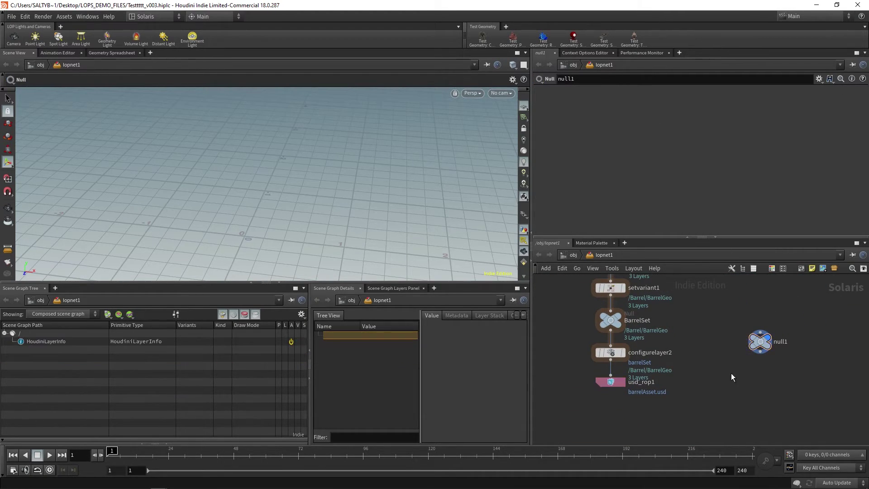
{"action": "key", "text": "Tab"}
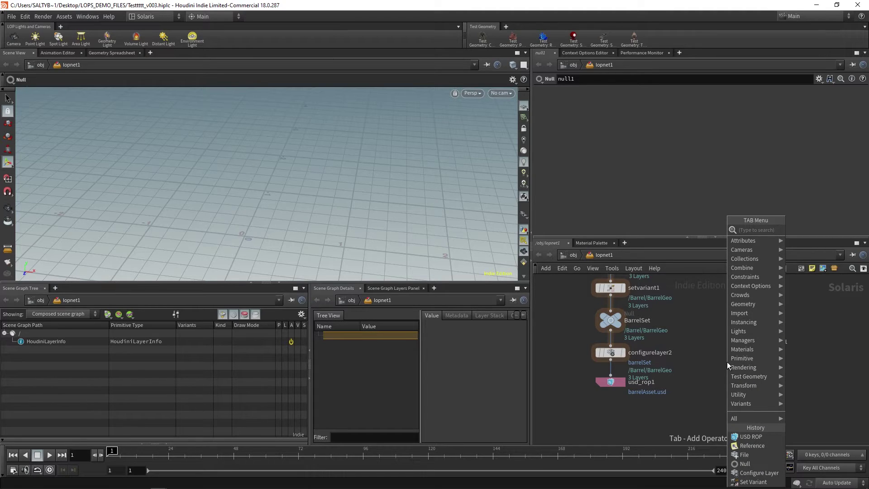
{"action": "type", "text": "file"}
{"action": "key", "text": "Return"}
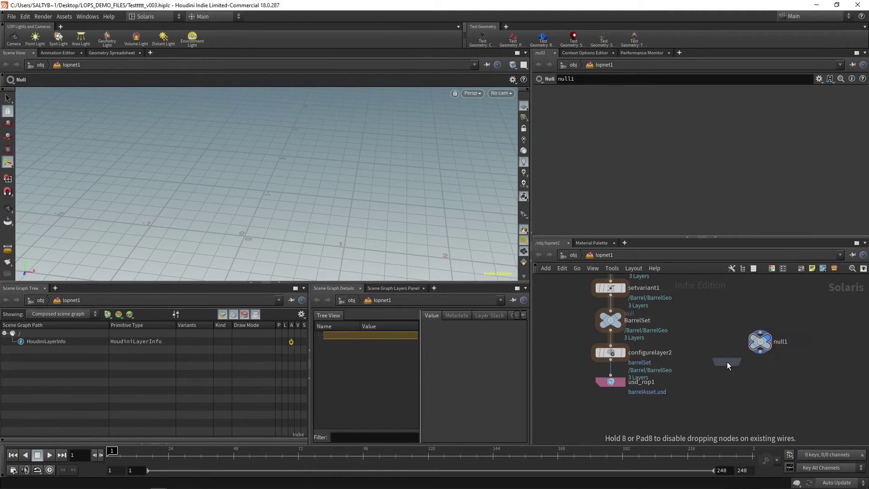
{"action": "left_click", "coordinate": [727, 361]}
{"action": "left_click_drag", "start_coordinate": [726, 362], "coordinate": [695, 390]}
{"action": "key", "text": "Delete"}
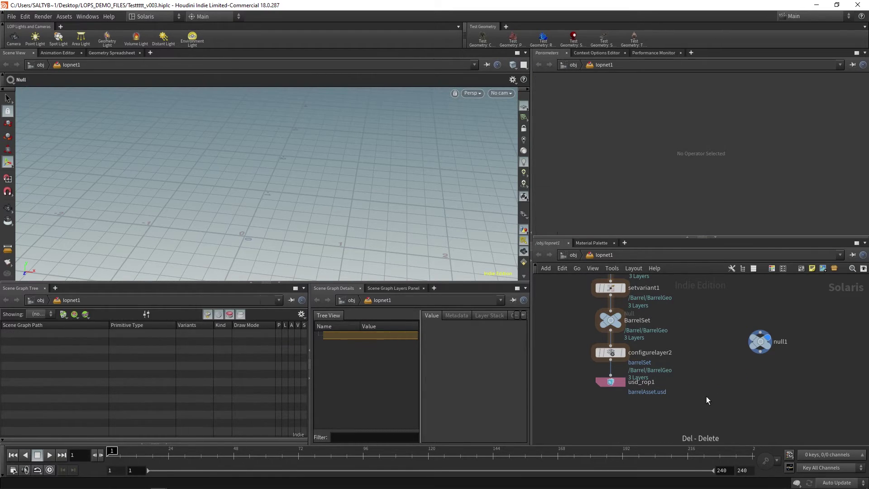
- Add a Reference node beside usd_rop1
{"action": "key", "text": "Tab"}
{"action": "type", "text": "ref"}
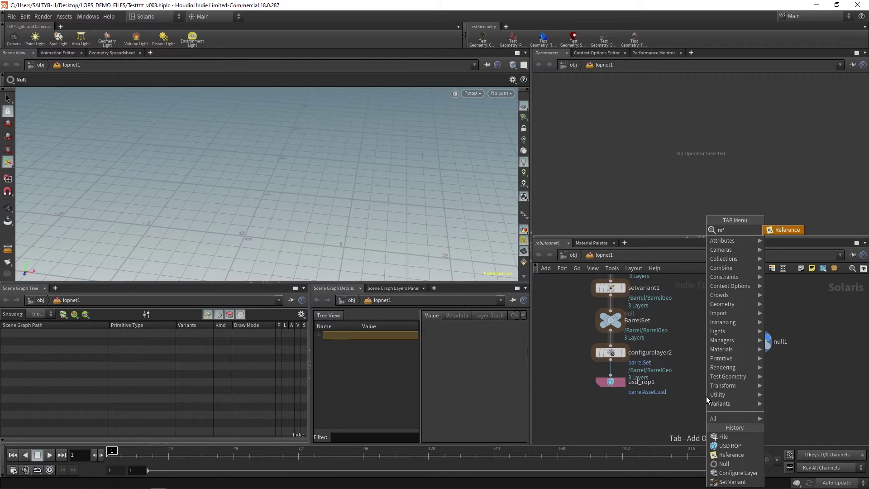
{"action": "key", "text": "Return"}
{"action": "left_click", "coordinate": [716, 395]}
{"action": "left_click_drag", "start_coordinate": [716, 395], "coordinate": [711, 386]}
- Check the import settings and layer save path of the barrelLid SOP Import
{"action": "middle_click_drag", "start_coordinate": [696, 321], "coordinate": [696, 387]}
{"action": "scroll", "coordinate": [696, 387], "scroll_direction": "down", "scroll_amount": 5}
{"action": "middle_click_drag", "start_coordinate": [583, 287], "coordinate": [600, 390]}
{"action": "scroll", "coordinate": [575, 330], "scroll_direction": "up", "scroll_amount": 3}
{"action": "left_click", "coordinate": [591, 324]}
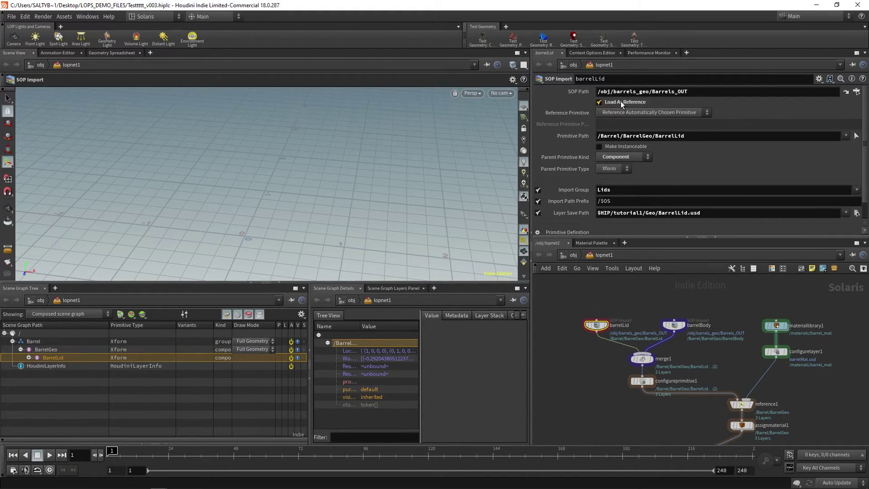
{"action": "middle_click_drag", "start_coordinate": [630, 435], "coordinate": [545, 282]}
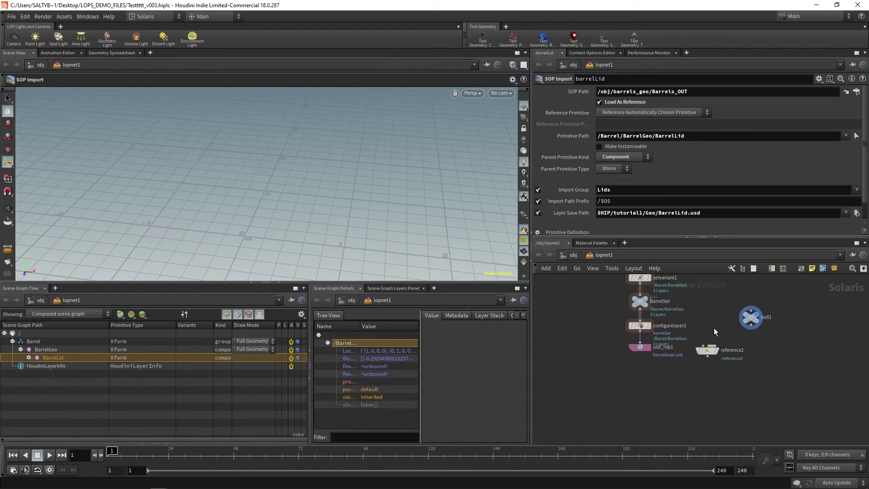
- Set the reference file of reference2 to barrelAsset.usdlc in $HIP/tutorial1/geo
{"action": "left_click", "coordinate": [706, 350]}
{"action": "right_click_drag", "start_coordinate": [698, 384], "coordinate": [700, 366]}
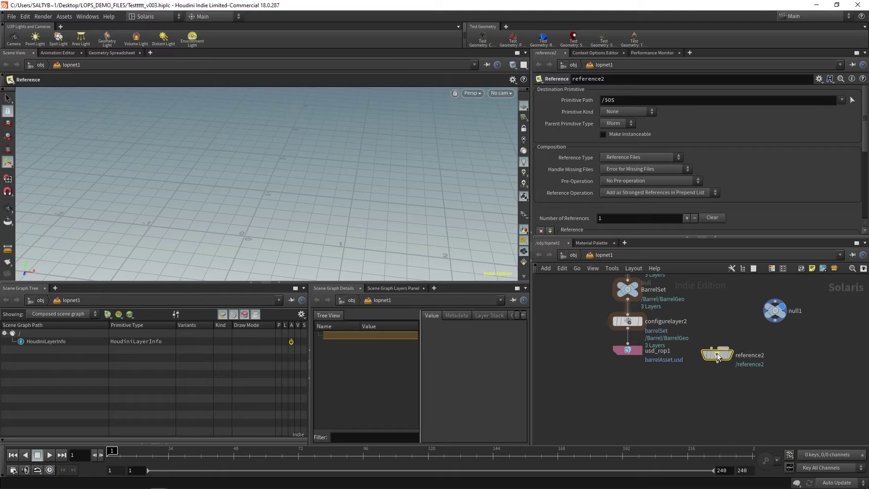
{"action": "scroll", "coordinate": [670, 167], "scroll_direction": "down", "scroll_amount": 4}
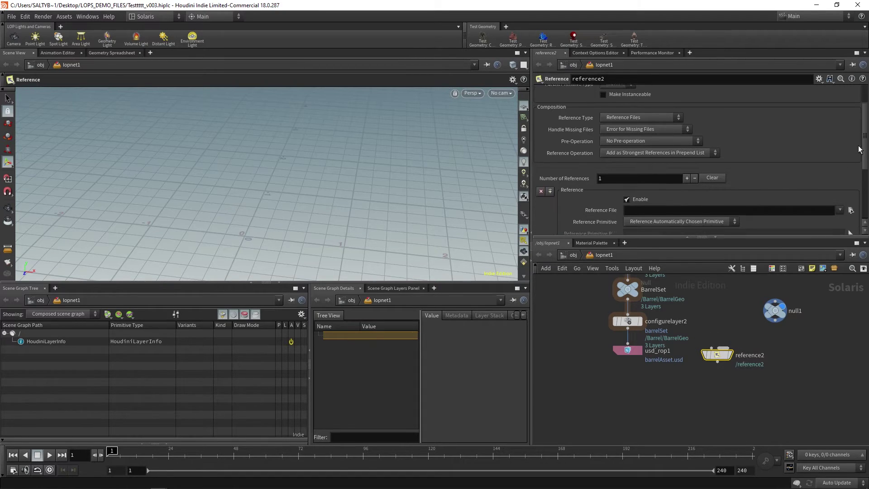
{"action": "left_click", "coordinate": [850, 168]}
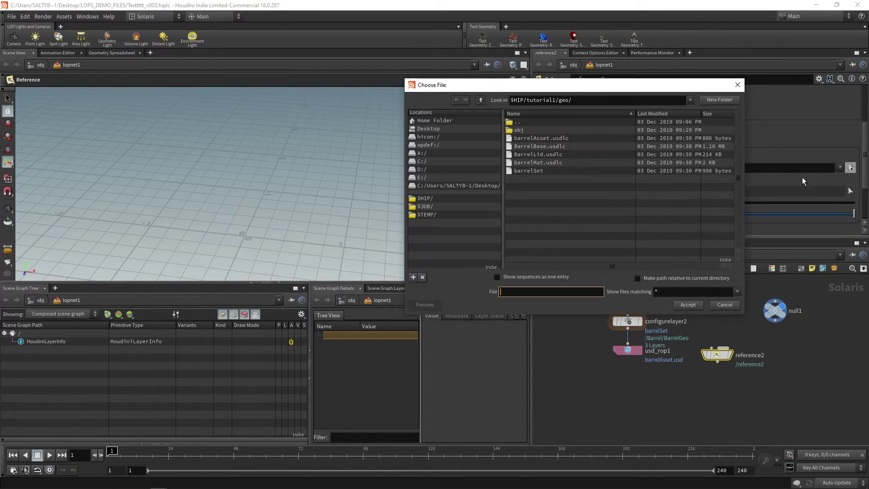
{"action": "left_click", "coordinate": [539, 139]}
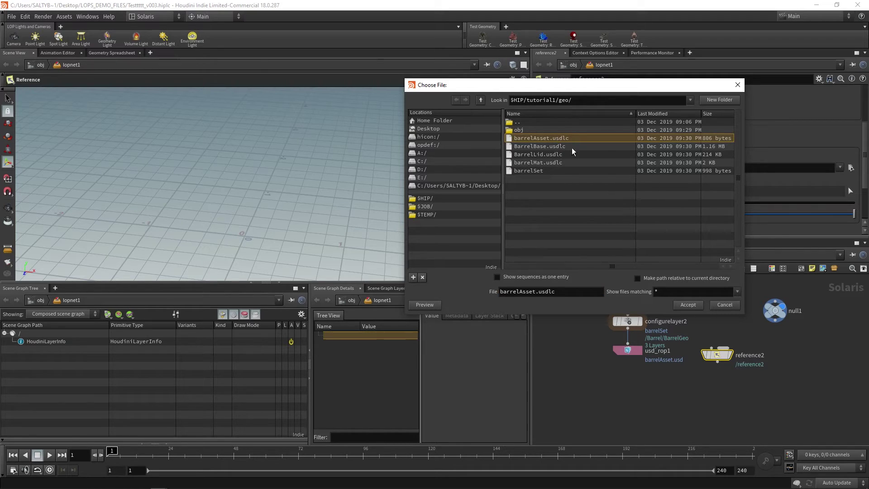
{"action": "left_click", "coordinate": [688, 304]}
- Display reference2 and set its destination primitive path to /Barrel
{"action": "left_click", "coordinate": [729, 356]}
{"action": "left_click_drag", "start_coordinate": [733, 330], "coordinate": [696, 392]}
{"action": "middle_click_drag", "start_coordinate": [688, 380], "coordinate": [682, 388]}
{"action": "scroll", "coordinate": [633, 92], "scroll_direction": "up", "scroll_amount": 5}
{"action": "left_click_drag", "start_coordinate": [616, 102], "coordinate": [607, 102]}
{"action": "left_click", "coordinate": [637, 102]}
{"action": "key", "text": "BackSpace"}
{"action": "key", "text": "BackSpace"}
{"action": "key", "text": "BackSpace"}
{"action": "type", "text": "Barrel"}
{"action": "key", "text": "Return"}
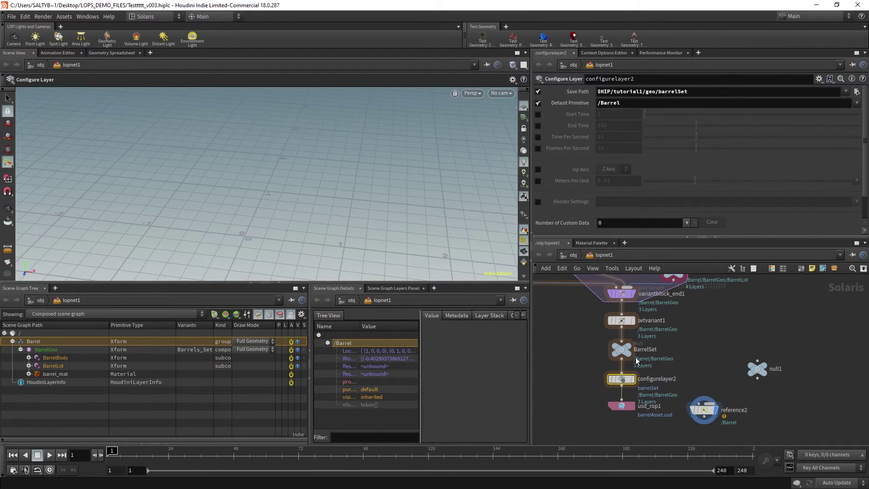
- Add the .usd extension to the barrelSet save path on configurelayer2, then save the layers to disk from usd_rop1
{"action": "left_click", "coordinate": [701, 93]}
{"action": "type", "text": ".usd"}
{"action": "key", "text": "Return"}
{"action": "left_click", "coordinate": [621, 406]}
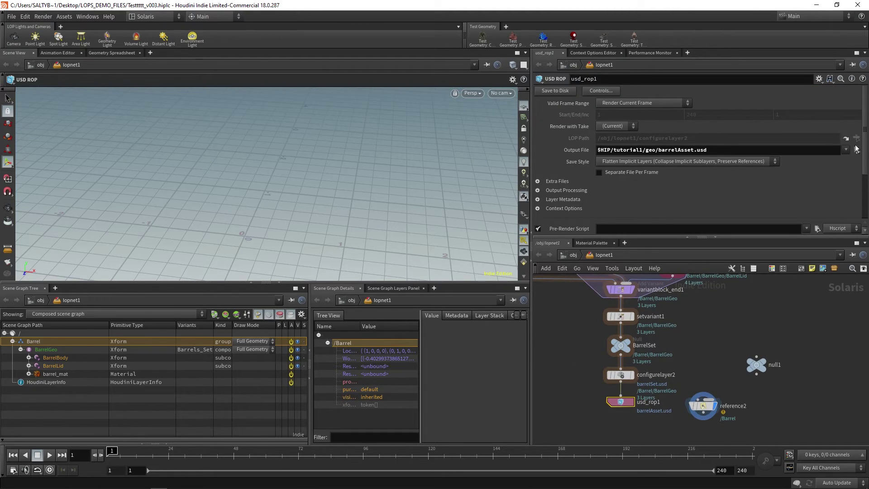
{"action": "left_click", "coordinate": [556, 92]}
- Delete reference2 and add a fresh Reference node beside usd_rop1
{"action": "left_click", "coordinate": [703, 405]}
{"action": "key", "text": "Tab"}
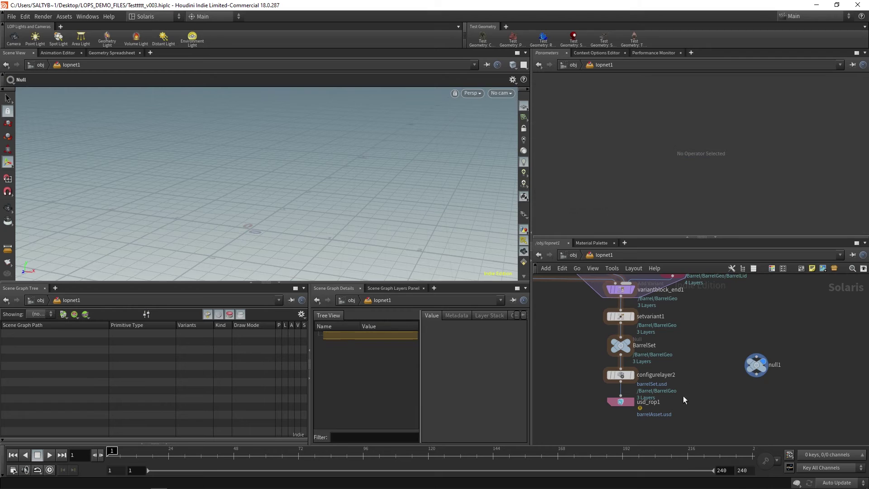
{"action": "key", "text": "Tab"}
{"action": "type", "text": "ref"}
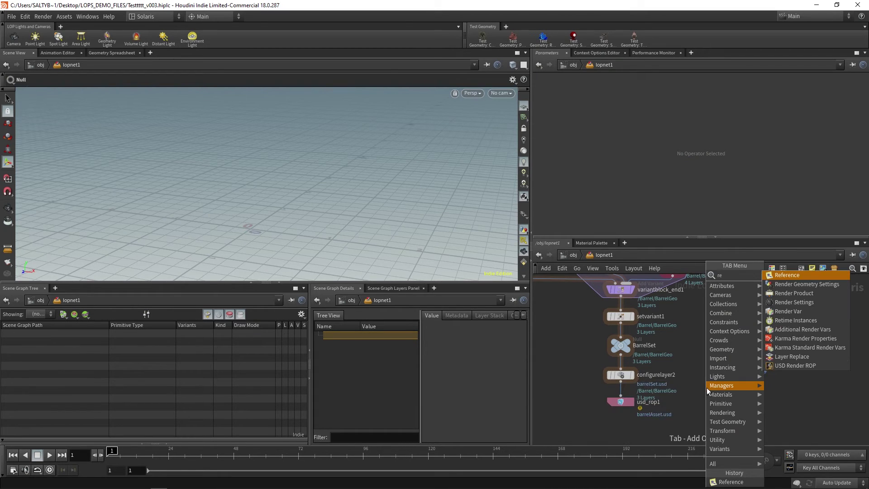
{"action": "key", "text": "Return"}
{"action": "left_click", "coordinate": [707, 388]}
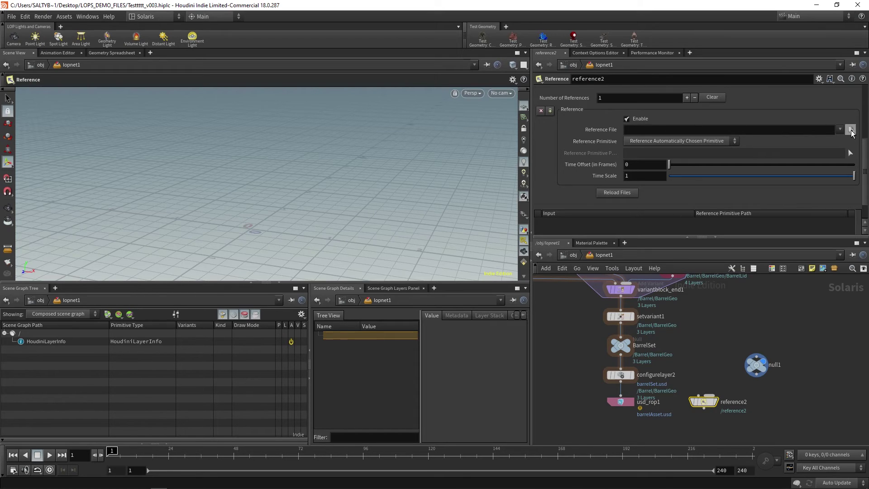
- Load barrelAsset.usdlc as the new Reference node's file and display the node with the barrel framed in the viewport
{"action": "left_click", "coordinate": [851, 129]}
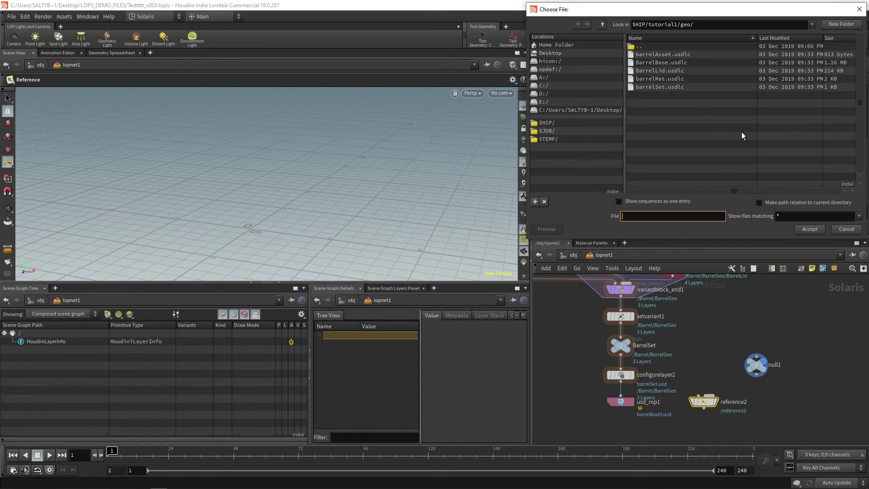
{"action": "left_click", "coordinate": [675, 56]}
{"action": "left_click", "coordinate": [810, 229]}
{"action": "key", "text": "r"}
{"action": "key", "text": "Escape"}
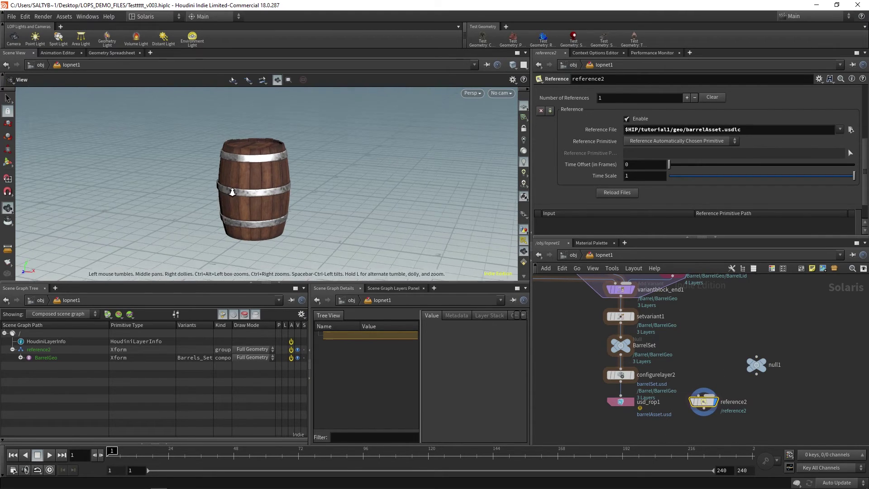
{"action": "right_click_drag", "start_coordinate": [225, 193], "coordinate": [266, 192], "text": "alt"}
- Set the destination primitive path of the new Reference node to /Barrel
{"action": "left_click", "coordinate": [866, 121]}
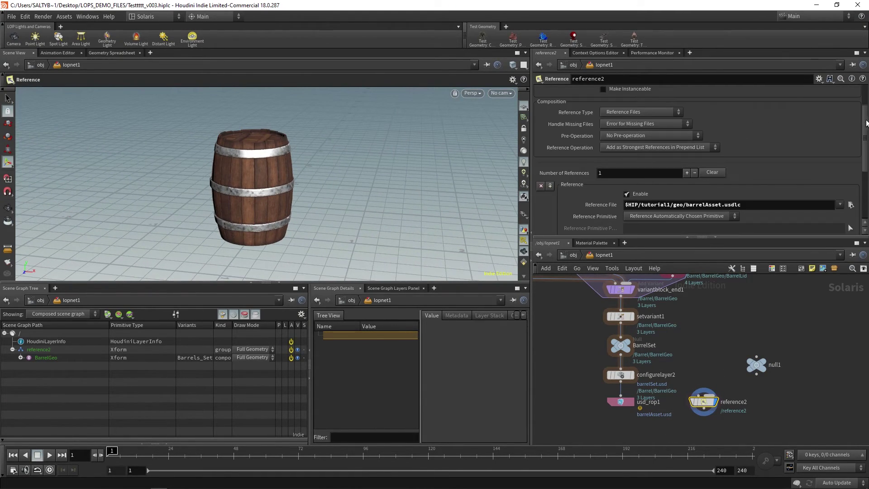
{"action": "left_click_drag", "start_coordinate": [866, 122], "coordinate": [864, 102]}
{"action": "left_click_drag", "start_coordinate": [618, 100], "coordinate": [604, 102]}
{"action": "type", "text": "Barrel"}
{"action": "key", "text": "Return"}
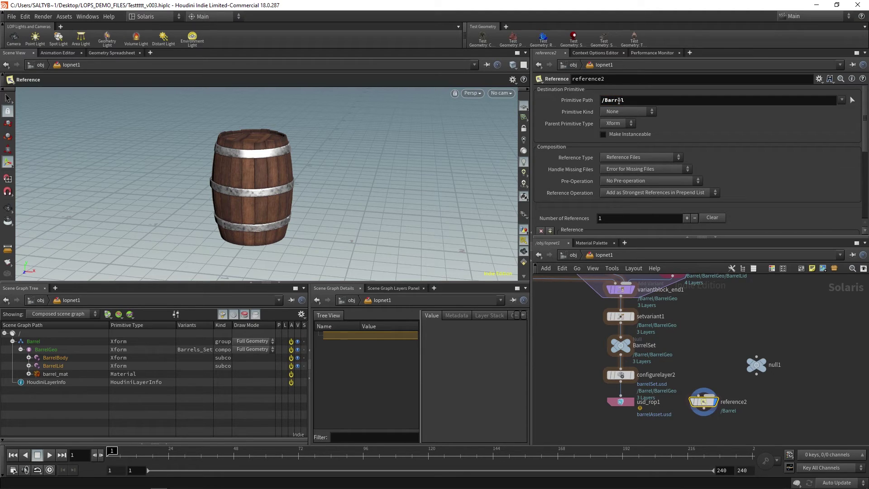
- Examine the referenced Barrel hierarchy in the scene graph, from BarrelGeo down to barrel_mat and back up to Barrel
{"action": "left_click", "coordinate": [55, 351]}
{"action": "left_click", "coordinate": [58, 358]}
{"action": "left_click", "coordinate": [58, 366]}
{"action": "left_click", "coordinate": [57, 375]}
{"action": "key", "text": "Up"}
{"action": "key", "text": "Up"}
{"action": "key", "text": "Up"}
{"action": "key", "text": "Up"}
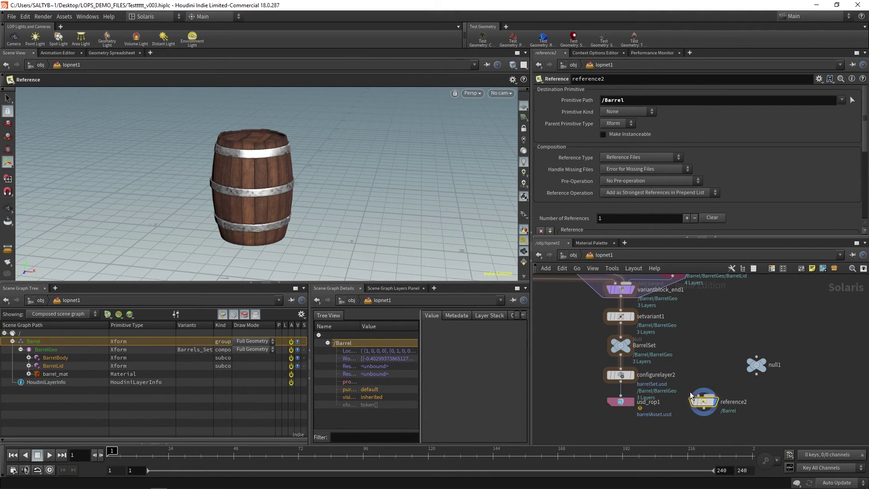
{"action": "middle_click_drag", "start_coordinate": [695, 361], "coordinate": [733, 391]}
{"action": "scroll", "coordinate": [736, 378], "scroll_direction": "down", "scroll_amount": 3}
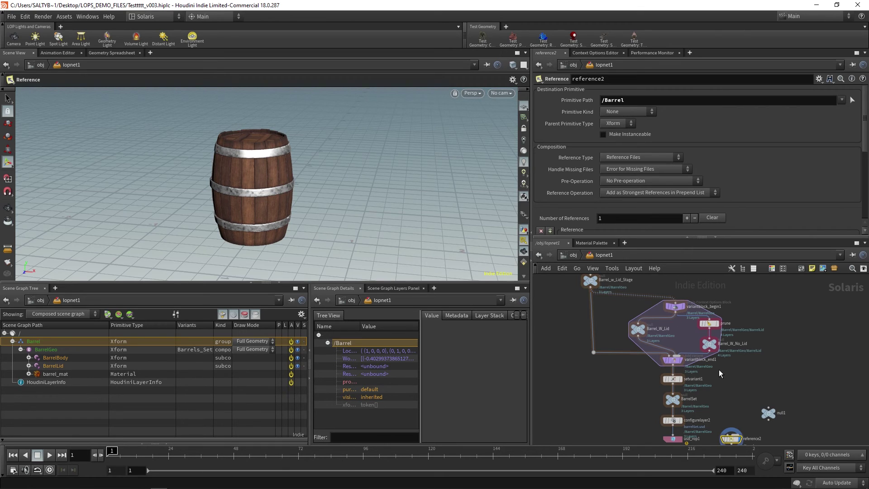
{"action": "middle_click_drag", "start_coordinate": [742, 384], "coordinate": [739, 361]}
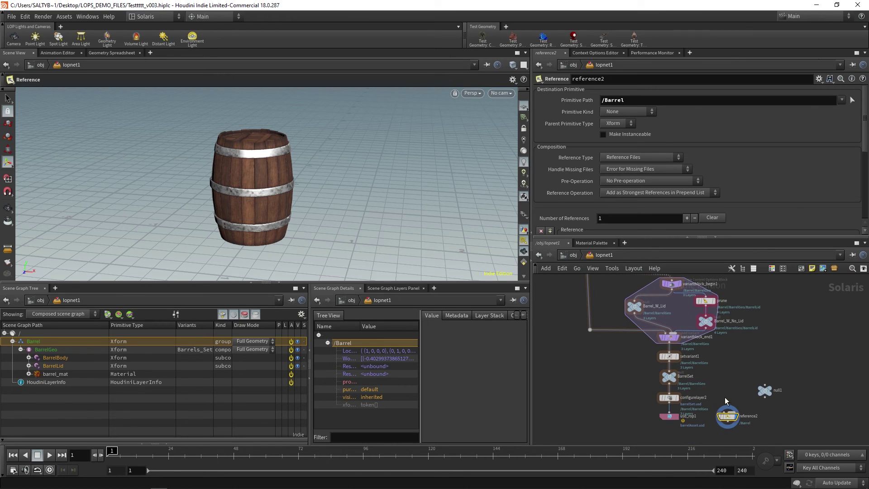
{"action": "middle_click_drag", "start_coordinate": [730, 394], "coordinate": [728, 410]}
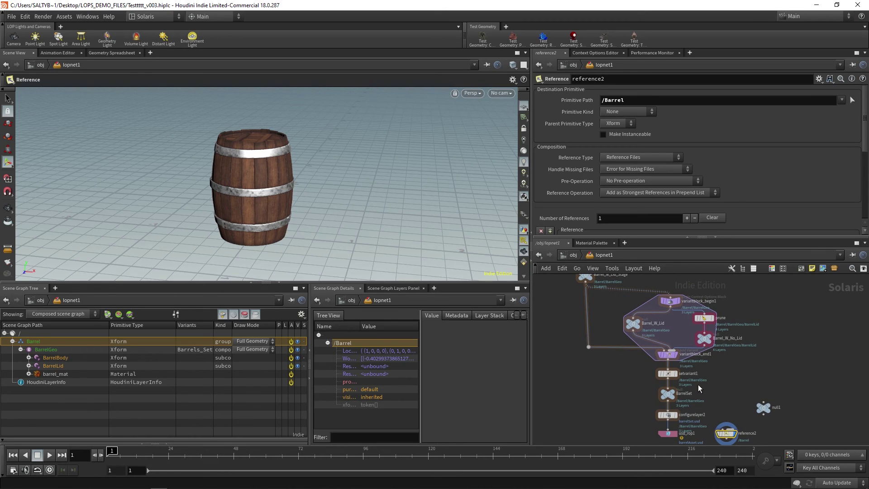
{"action": "scroll", "coordinate": [724, 357], "scroll_direction": "up", "scroll_amount": 3}
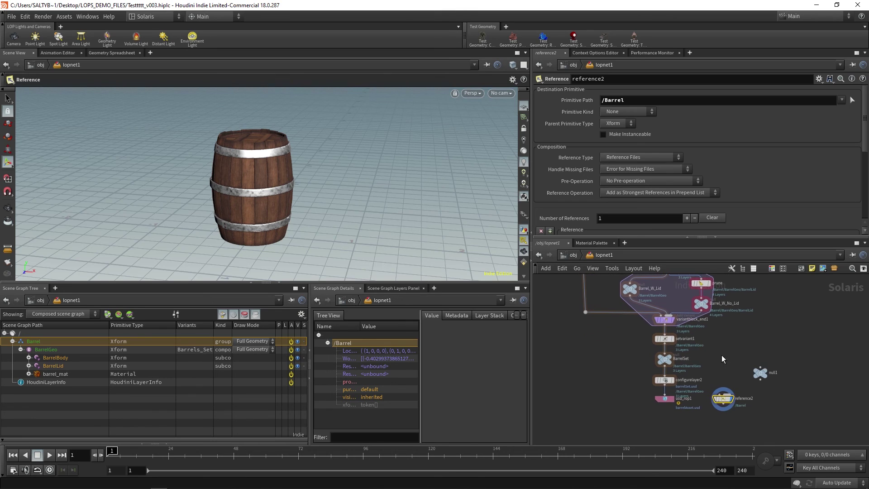